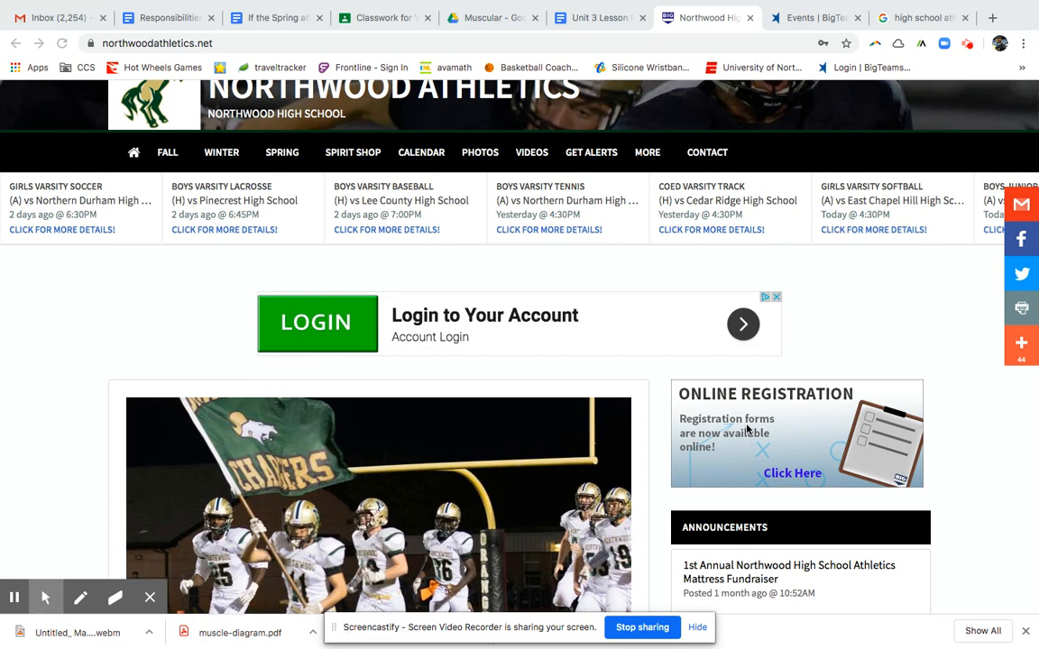
From the Northwood Athletics site, follow the Online Registration 'Click Here' link to PlanetHS sign-in.
scroll(746, 437, "up", 3)
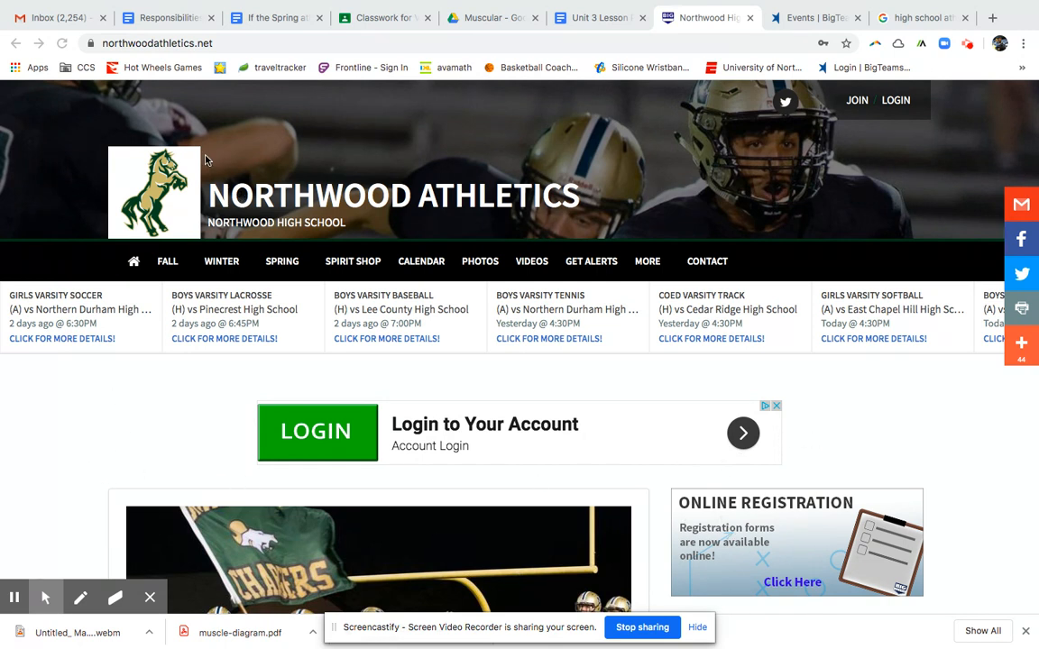
left_click(189, 47)
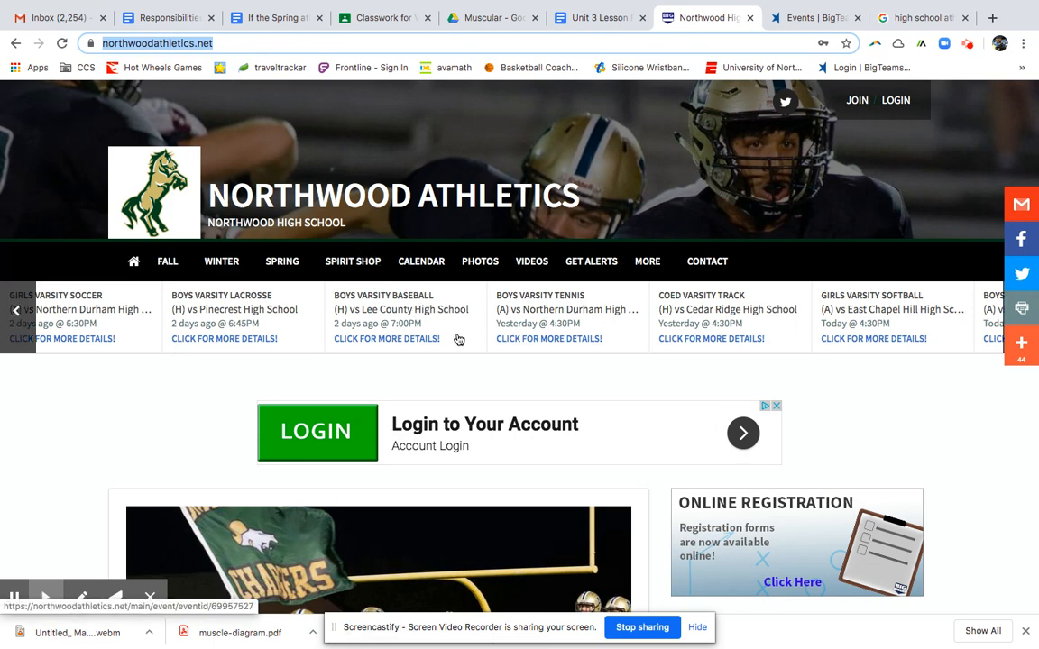
scroll(631, 395, "down", 3)
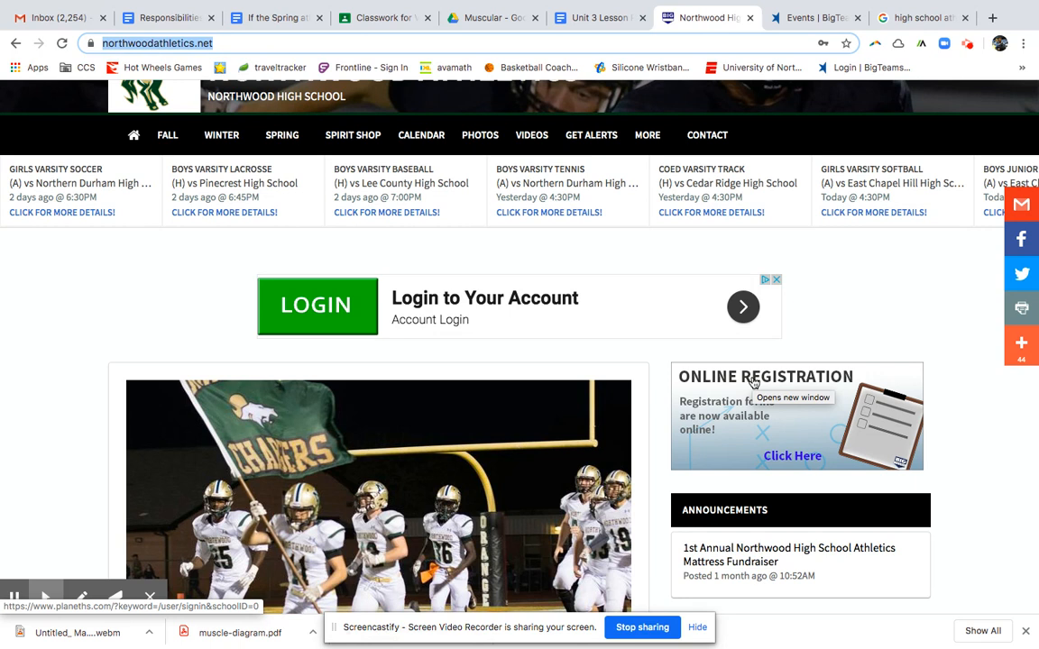
left_click(754, 382)
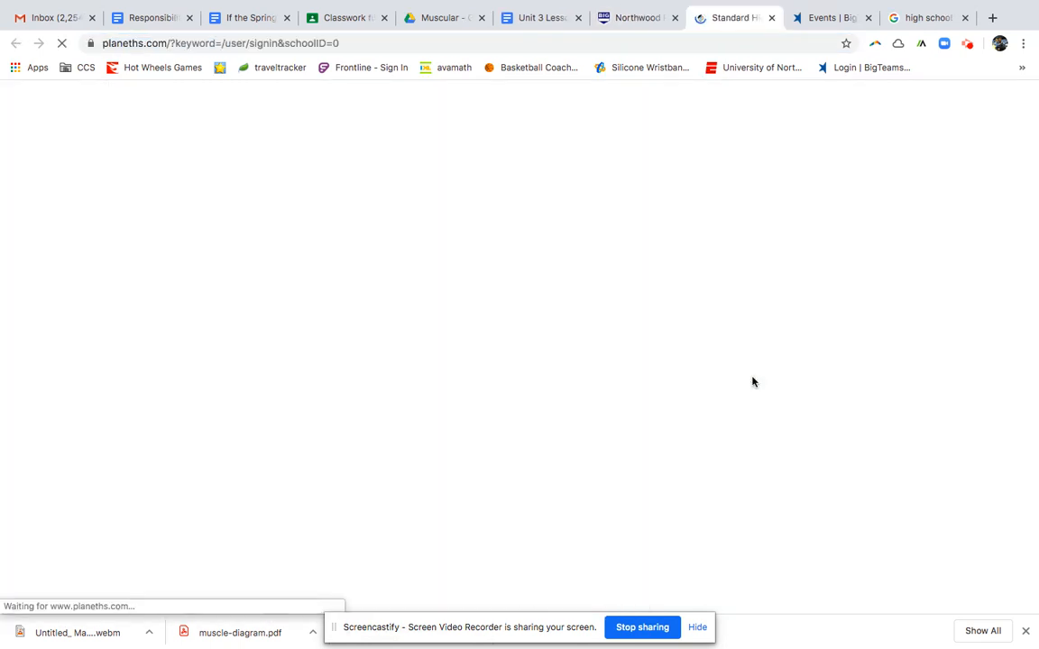
Start a new PlanetHS sign-up and choose the parent account type.
scroll(726, 417, "down", 1)
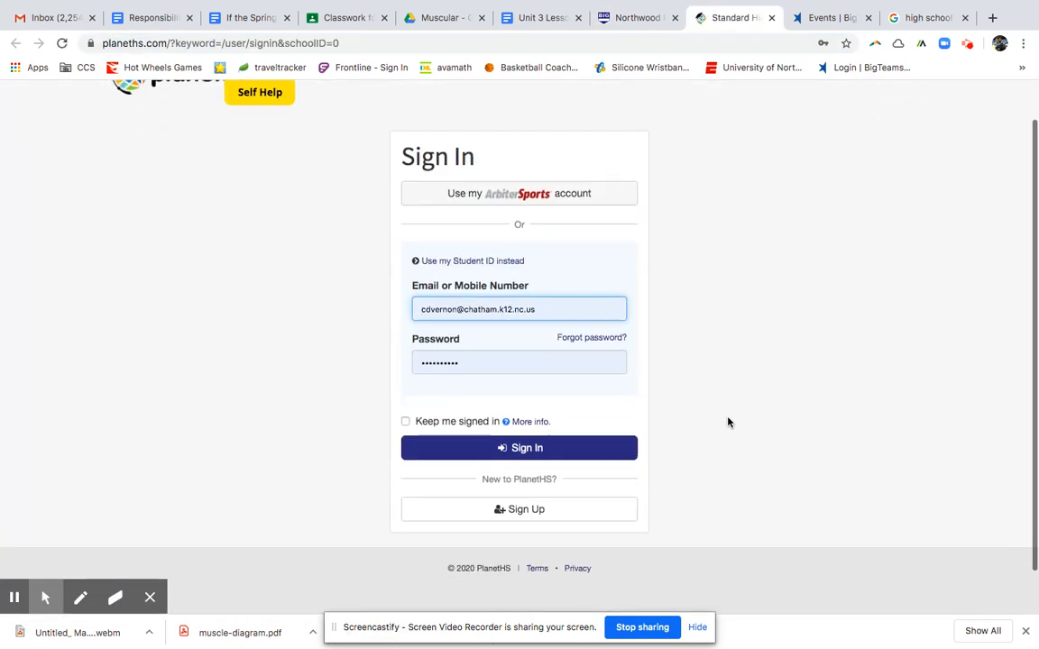
scroll(729, 422, "up", 1)
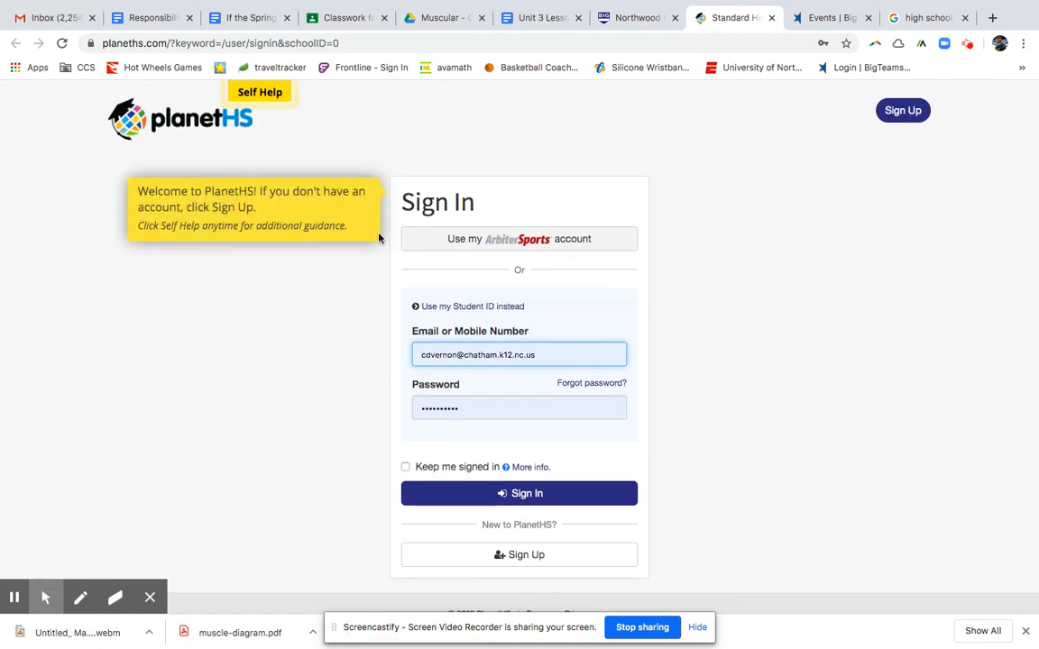
scroll(275, 440, "down", 1)
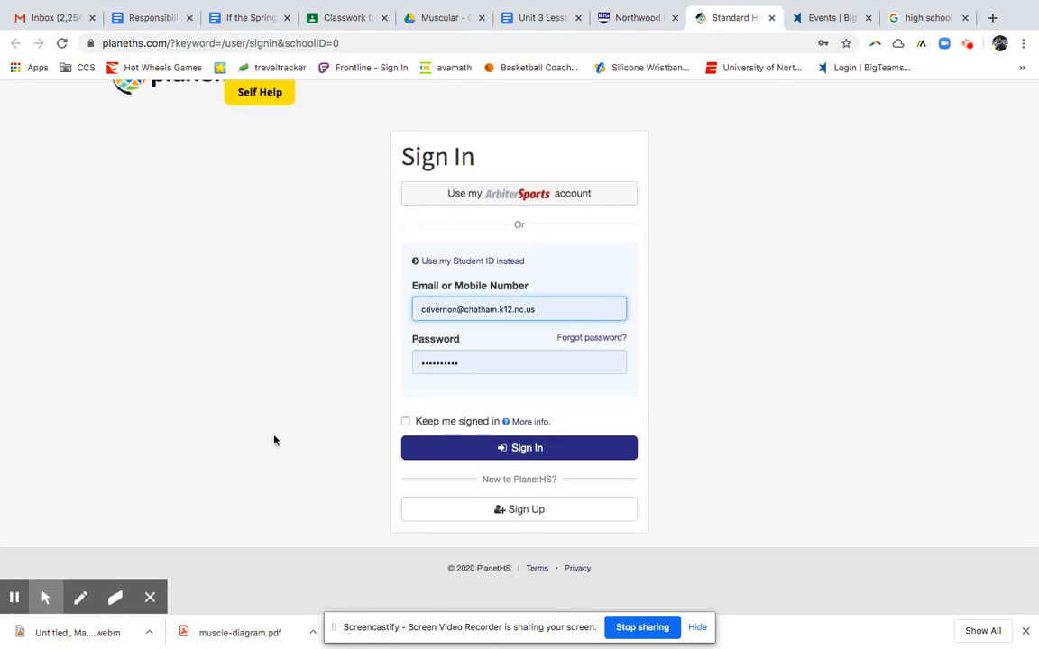
scroll(275, 440, "down", 1)
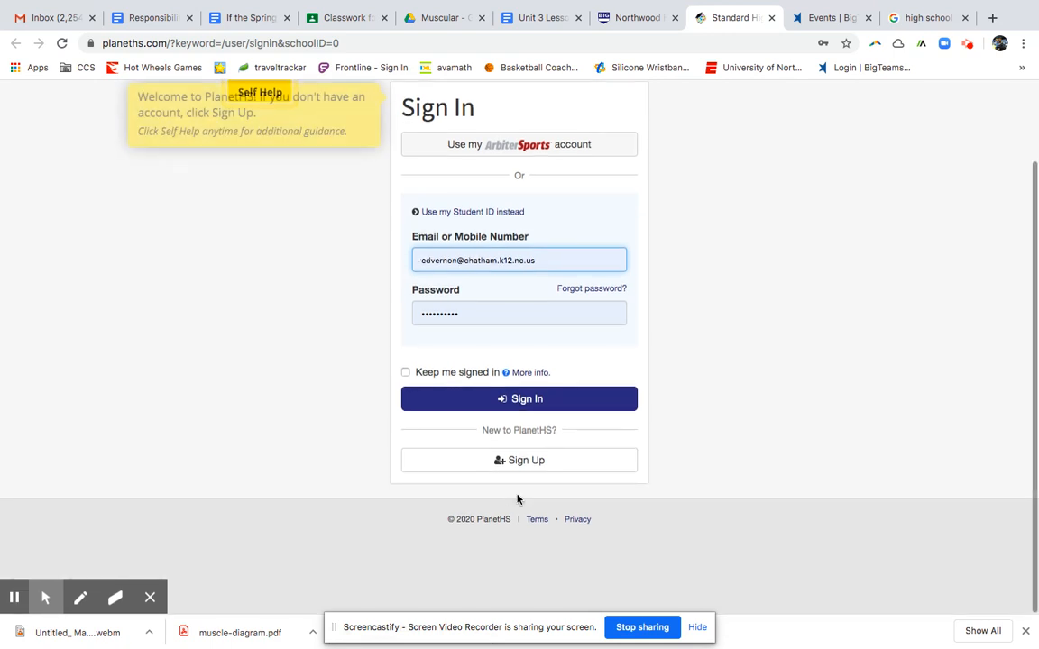
left_click(481, 467)
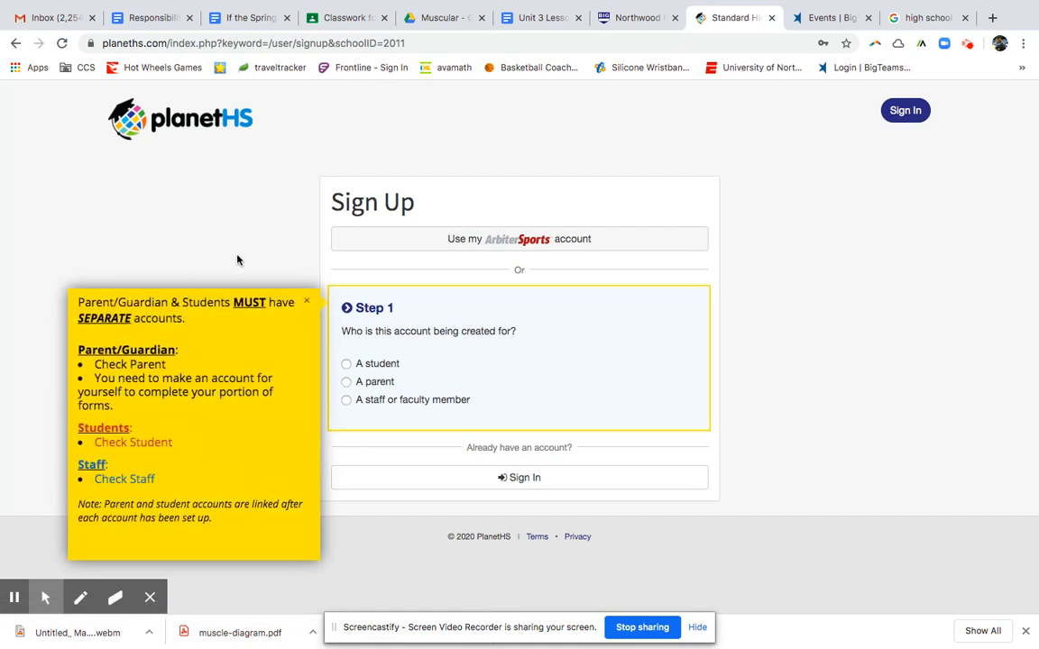
left_click(346, 381)
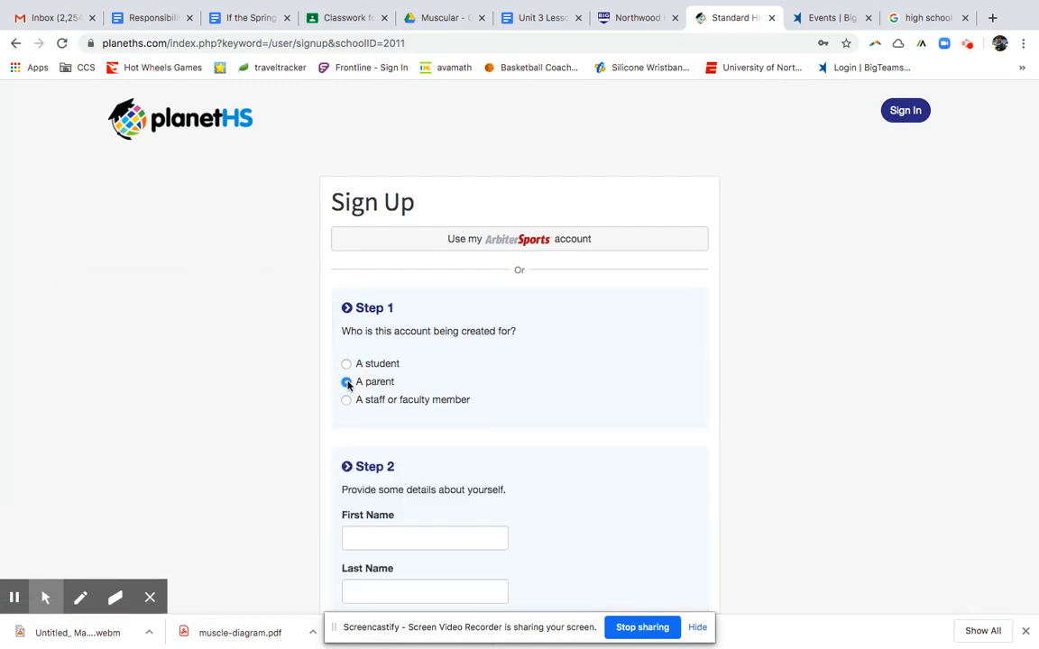
Enter the parent's first and last name and select Male as gender.
left_click(378, 365)
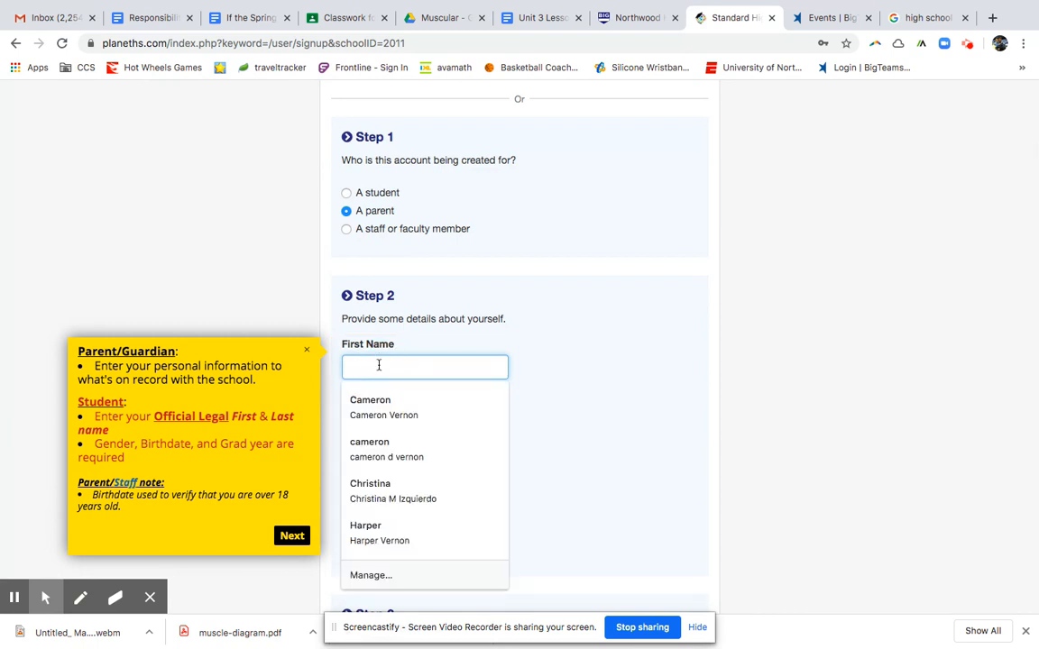
key("Tab")
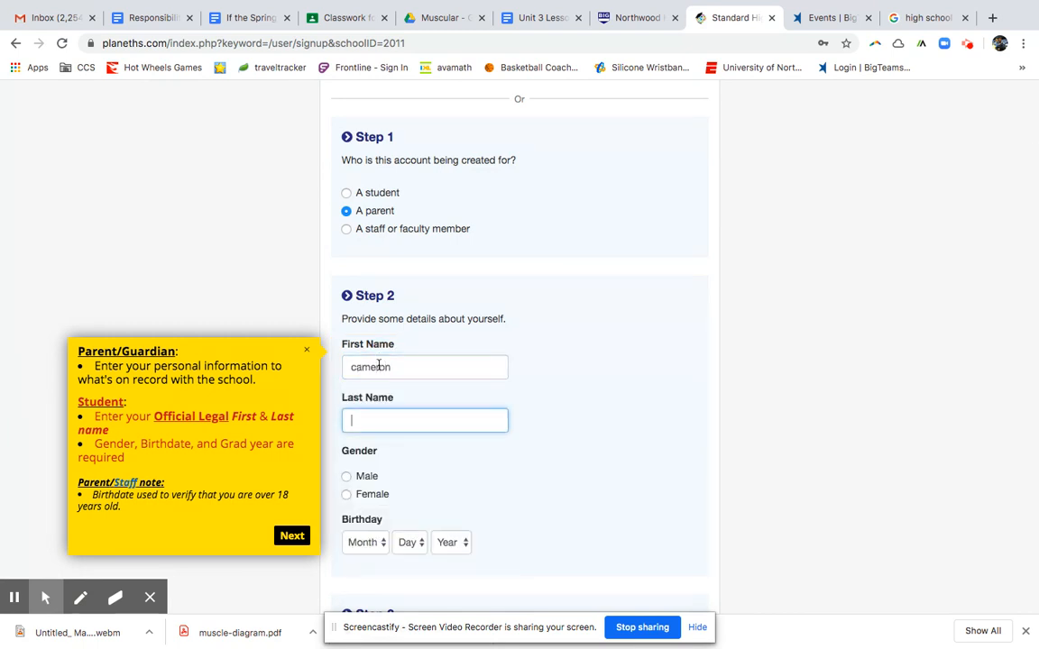
key("Tab")
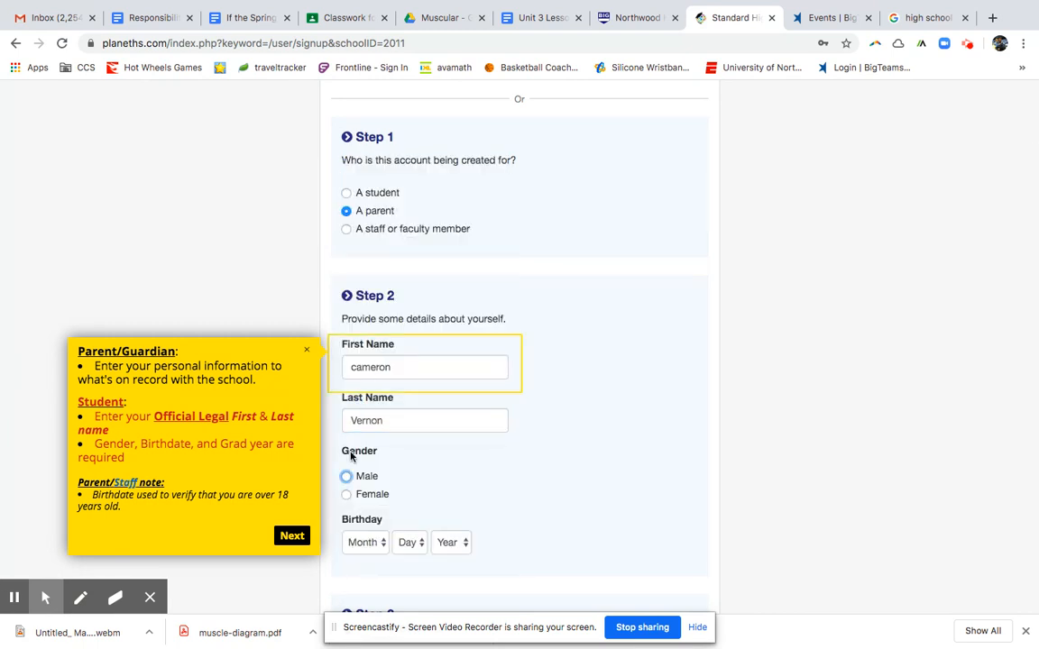
left_click(346, 476)
left_click(366, 541)
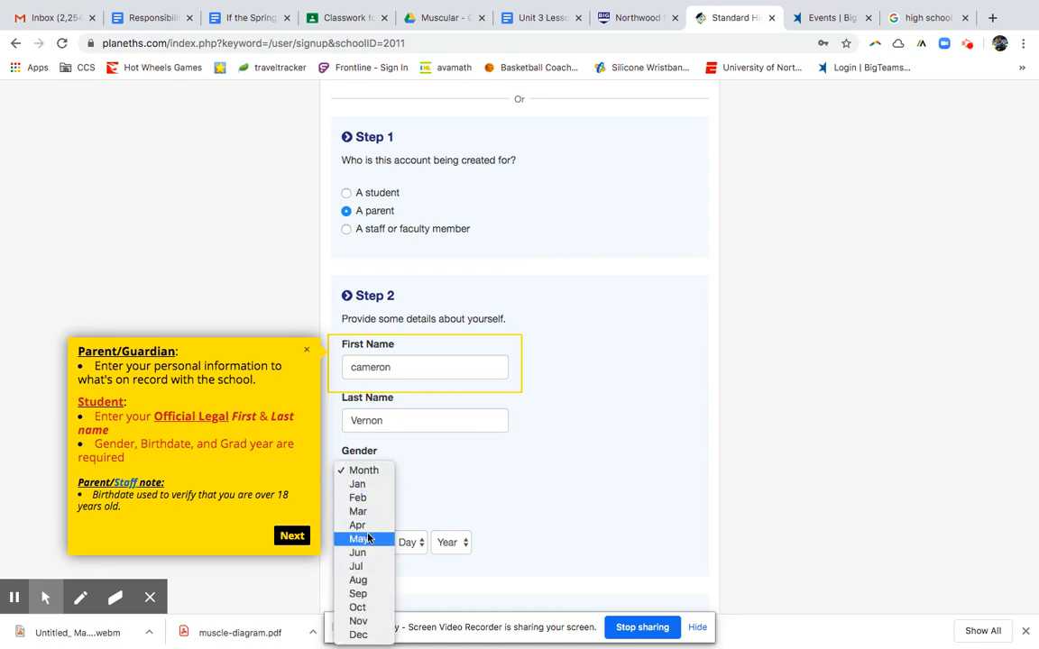
left_click(358, 620)
left_click(409, 541)
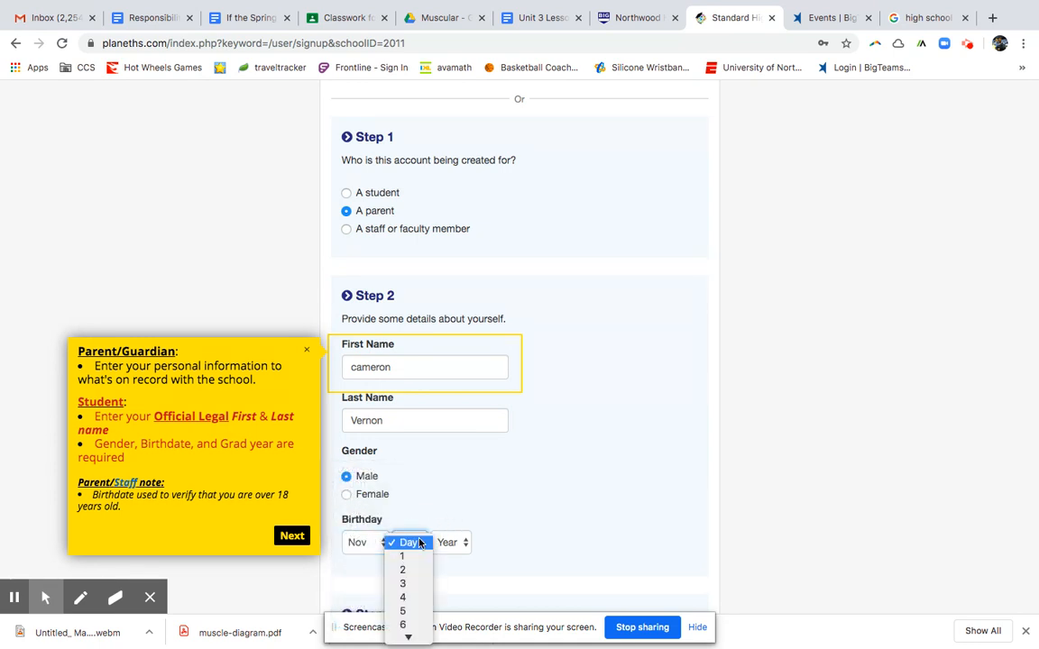
left_click(405, 637)
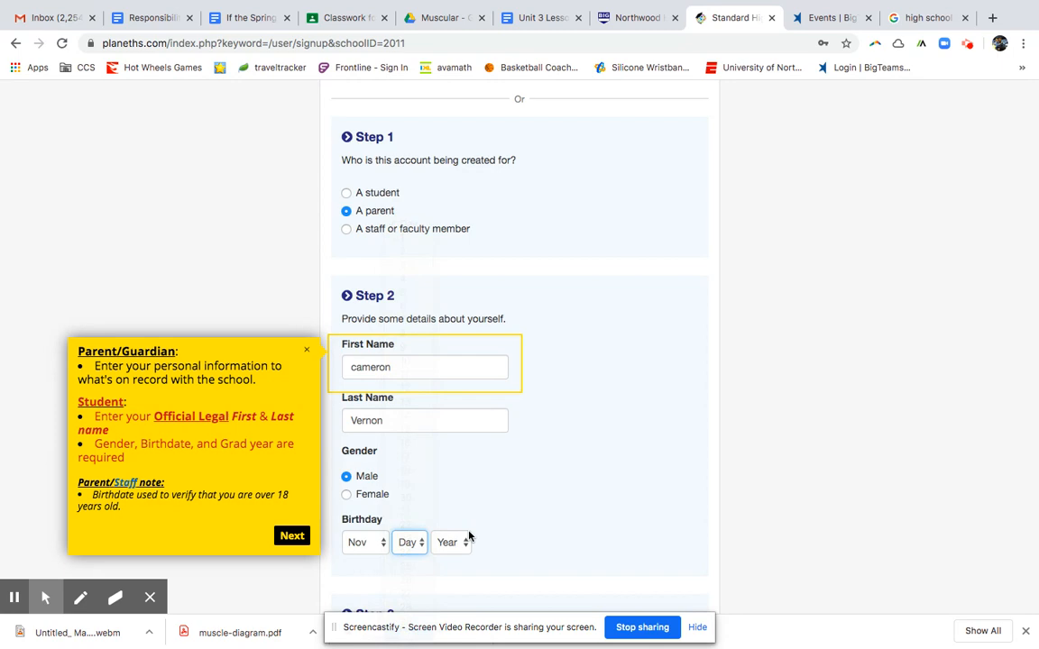
left_click(452, 541)
scroll(447, 584, "down", 10)
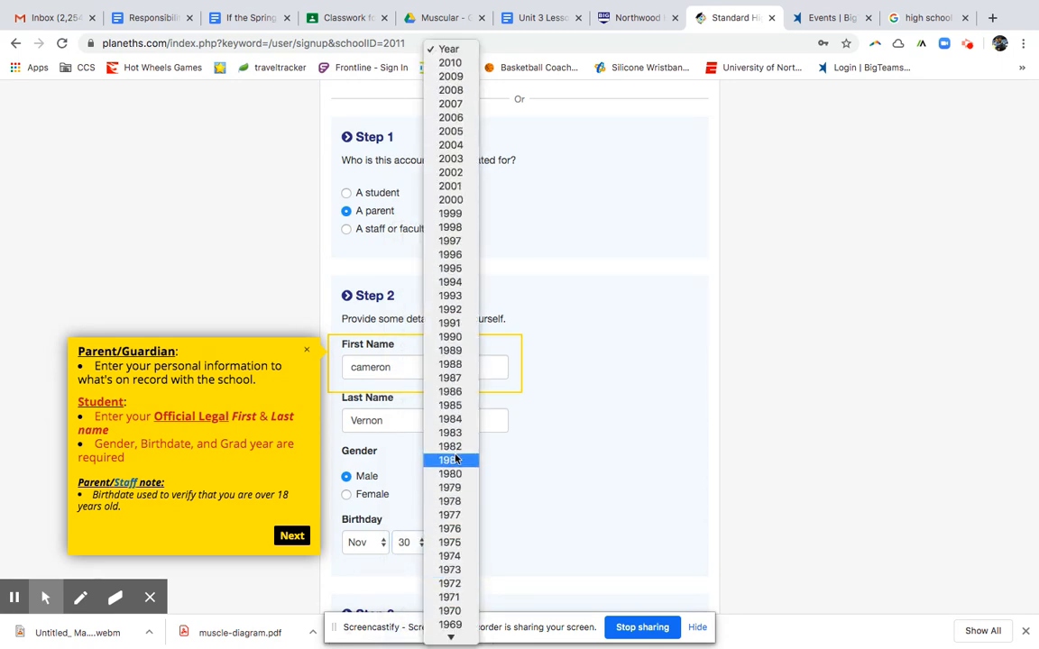
left_click(455, 446)
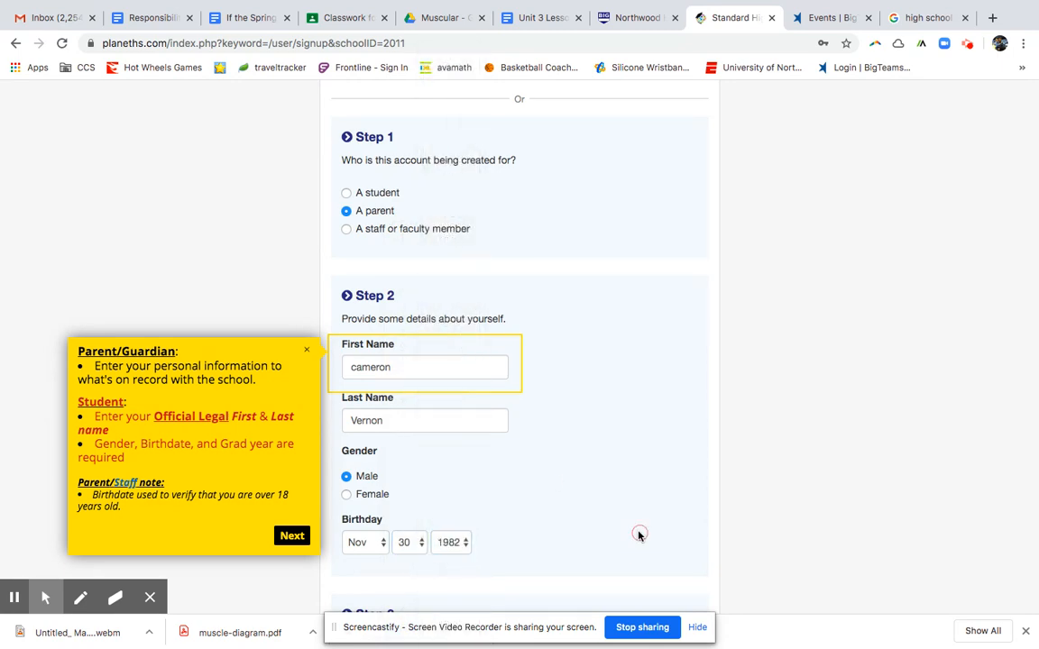
scroll(638, 533, "down", 8)
scroll(638, 532, "up", 4)
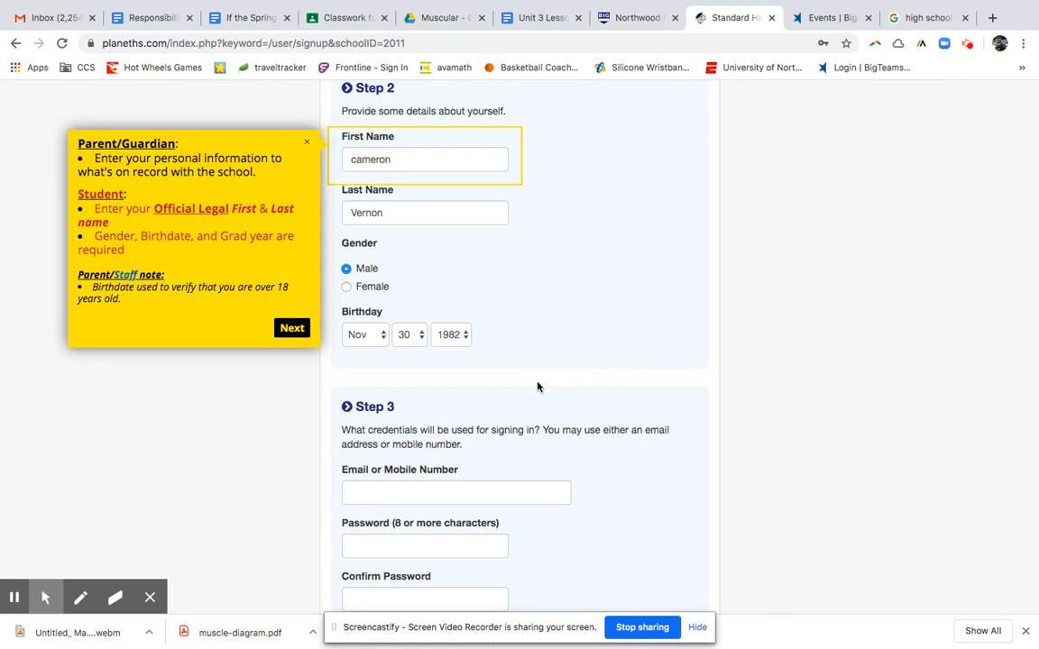
Fill in the sign-in email from saved entries and enter the password and its confirmation.
scroll(537, 386, "down", 1)
left_click(455, 458)
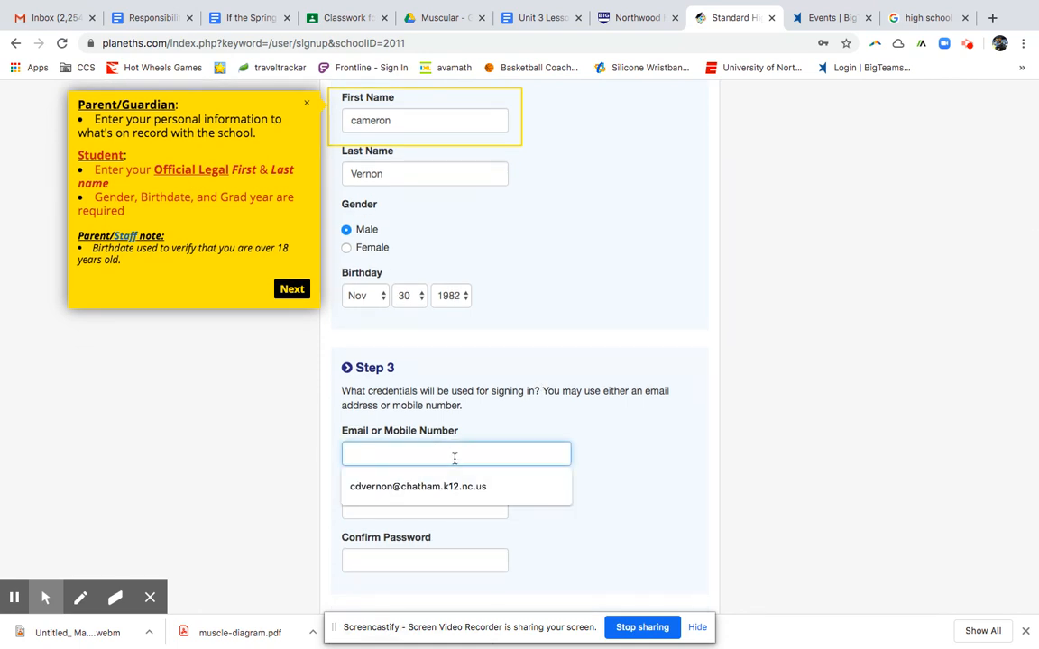
left_click(442, 487)
scroll(649, 510, "down", 4)
left_click(434, 329)
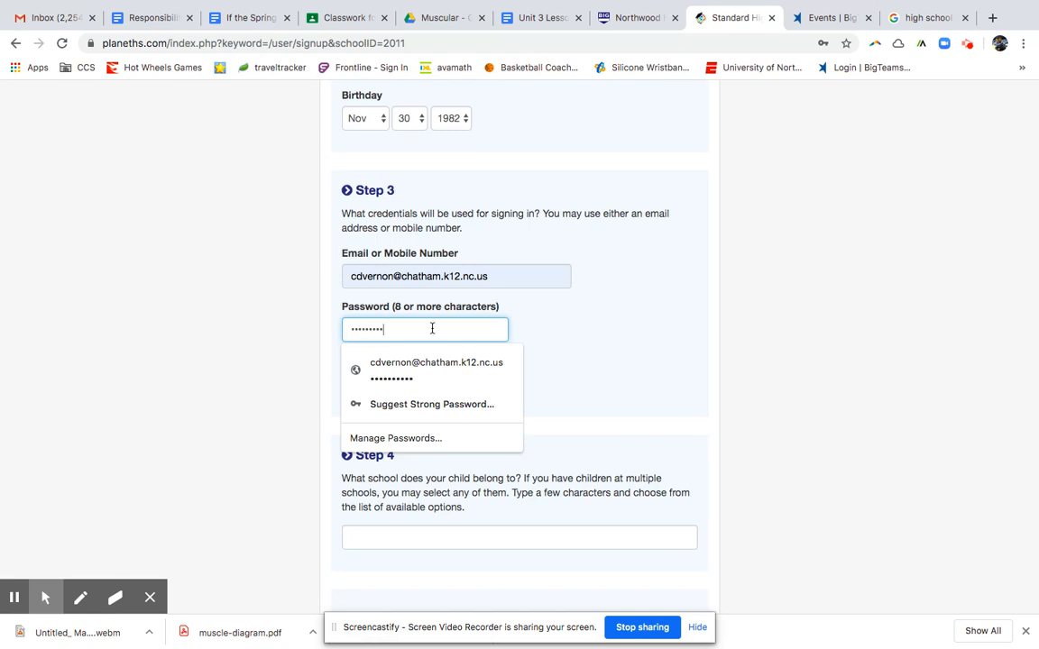
left_click(679, 341)
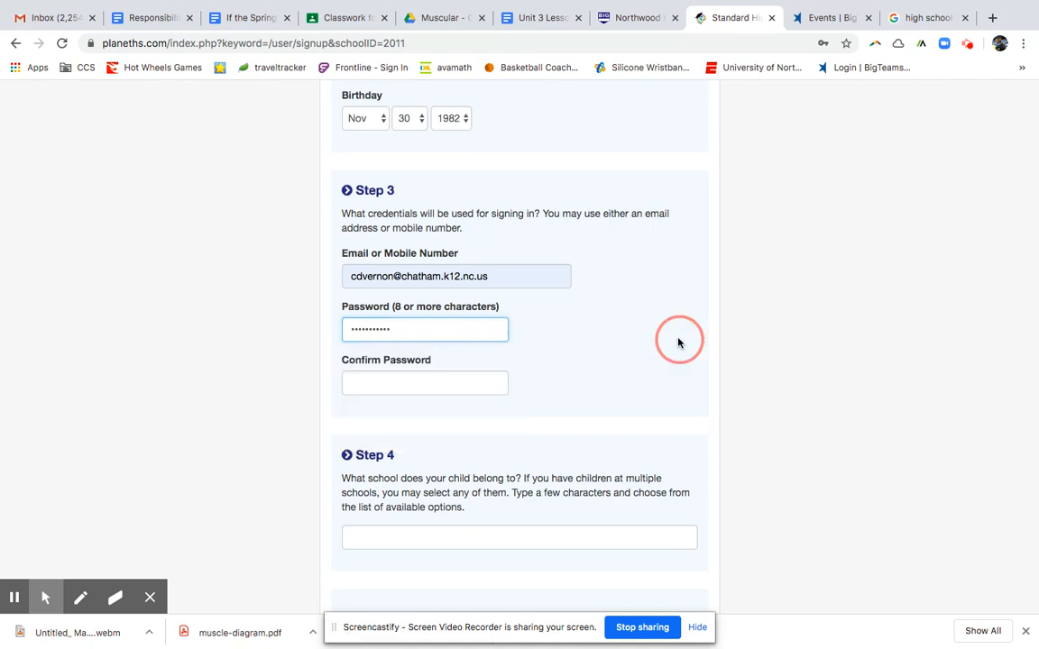
left_click(453, 375)
type("••••••••")
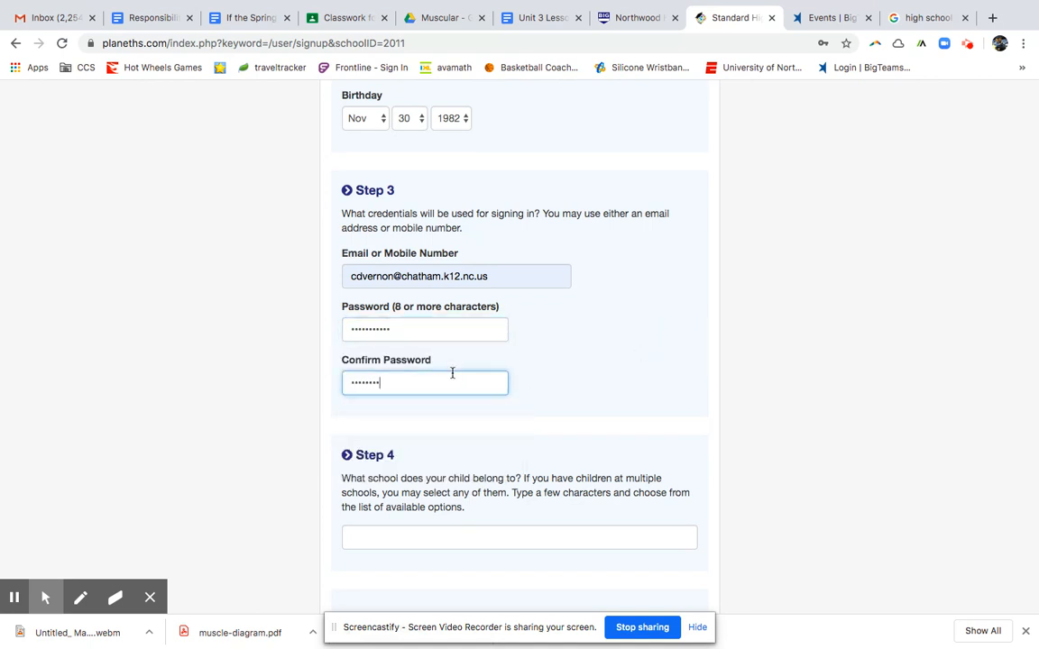
left_click(287, 438)
Choose NORTHWOOD HIGH SCHOOL (PITTSBORO, NC) as the child's school and submit the sign-up.
scroll(287, 438, "down", 3)
left_click(398, 361)
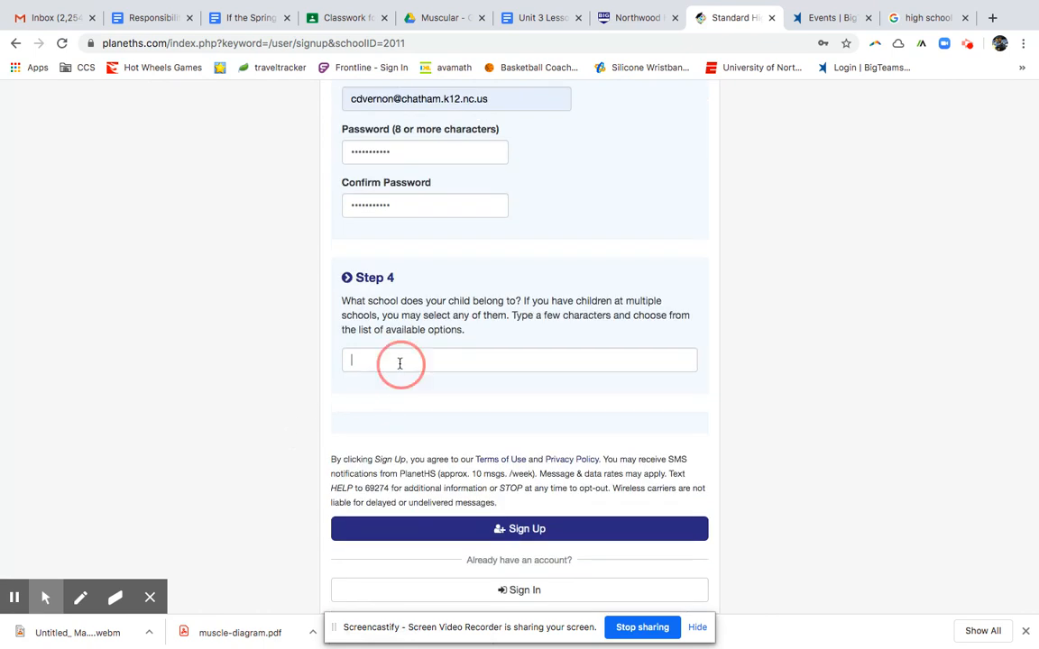
type("Northwoo")
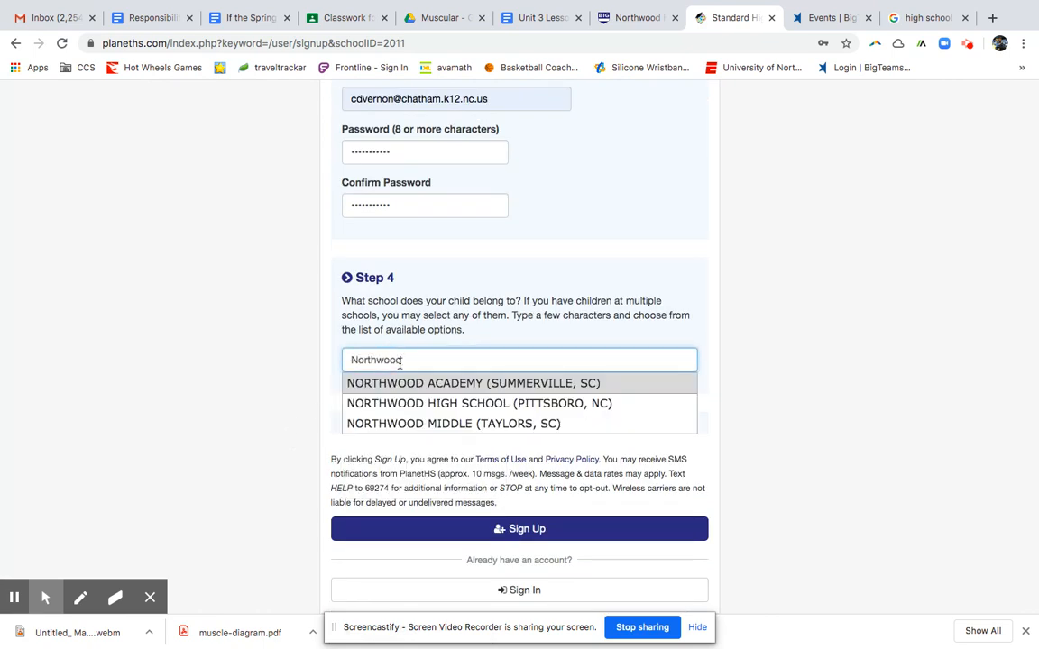
type("d")
left_click(382, 405)
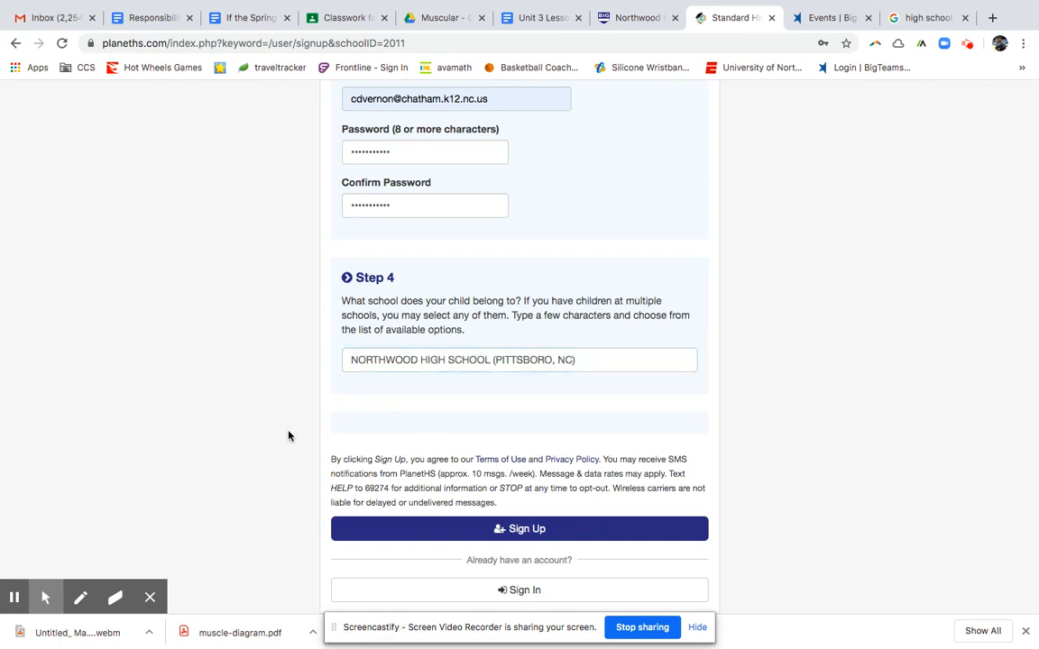
scroll(292, 459, "down", 1)
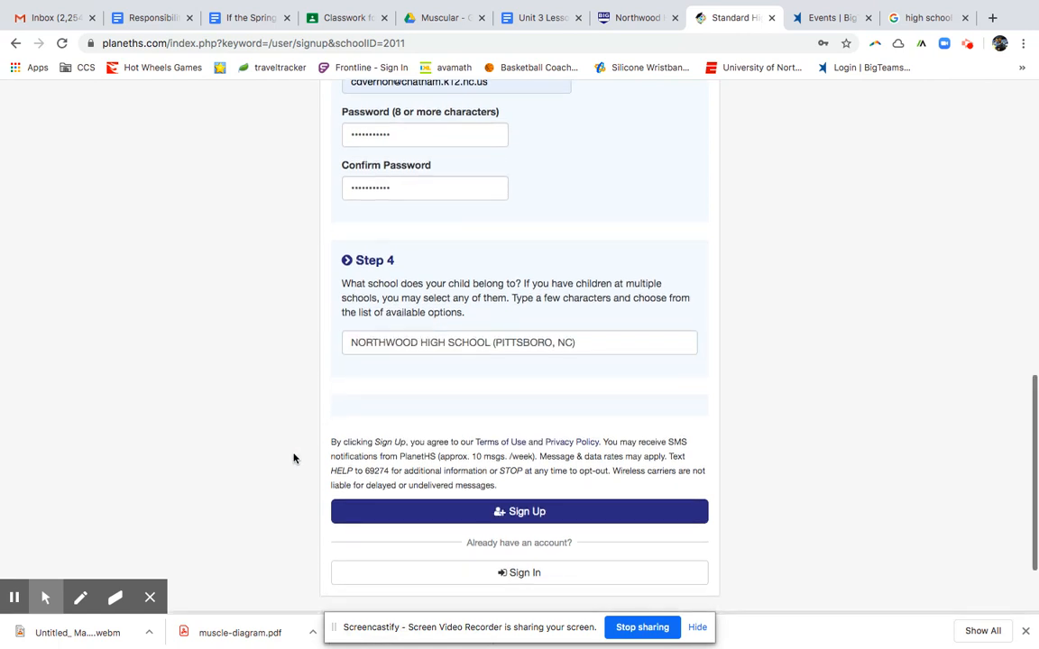
left_click(408, 524)
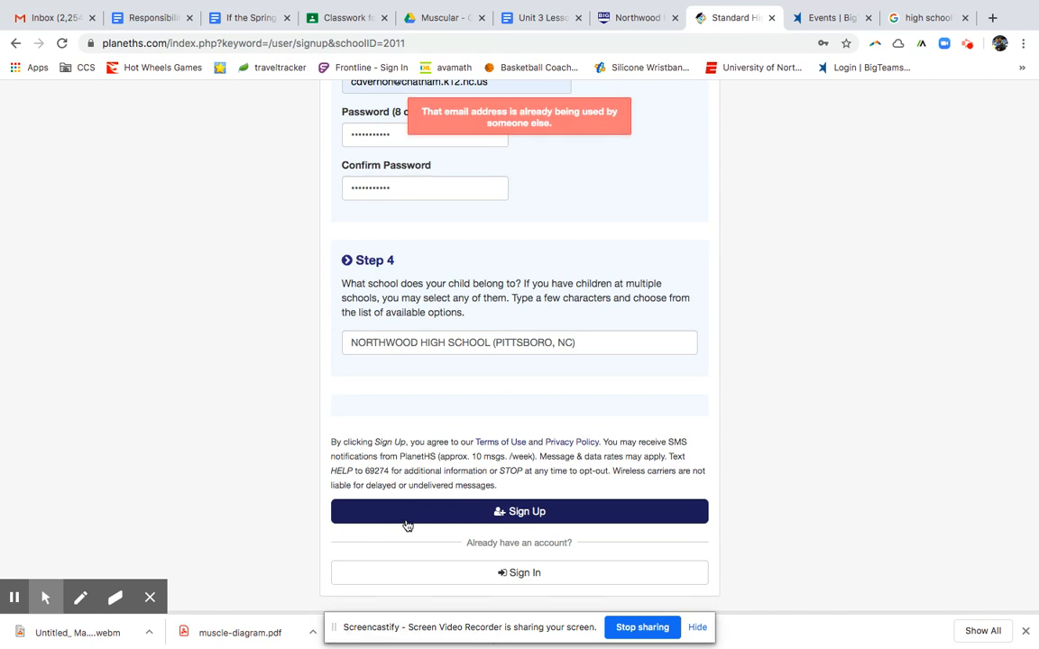
Replace the in-use sign-in email with a different email address and resubmit the sign-up.
scroll(378, 469, "up", 5)
left_click_drag(494, 279, 314, 262)
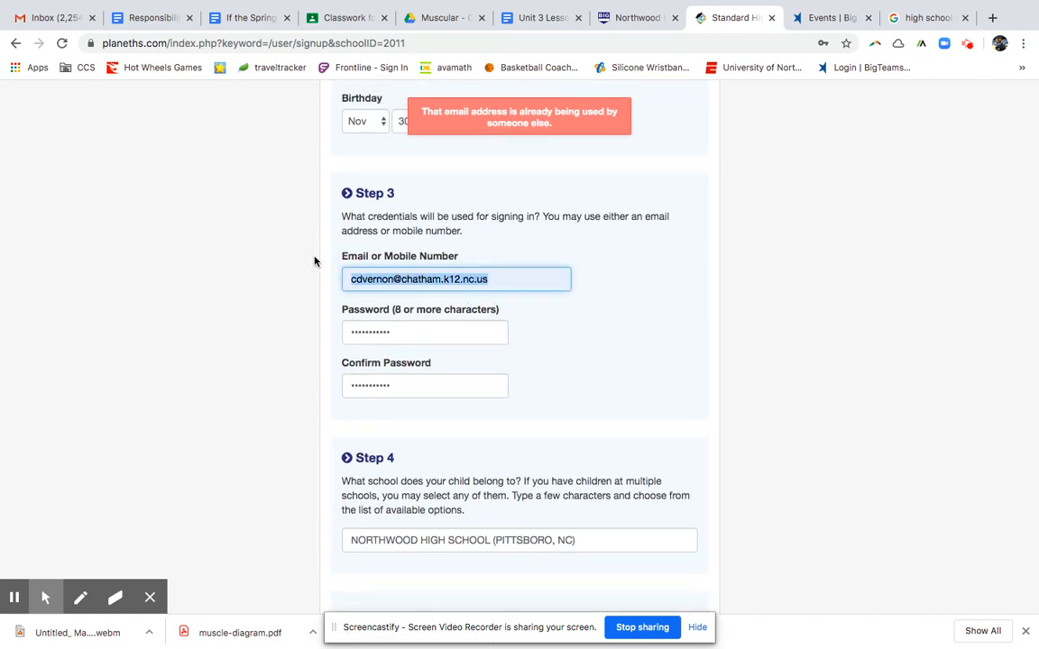
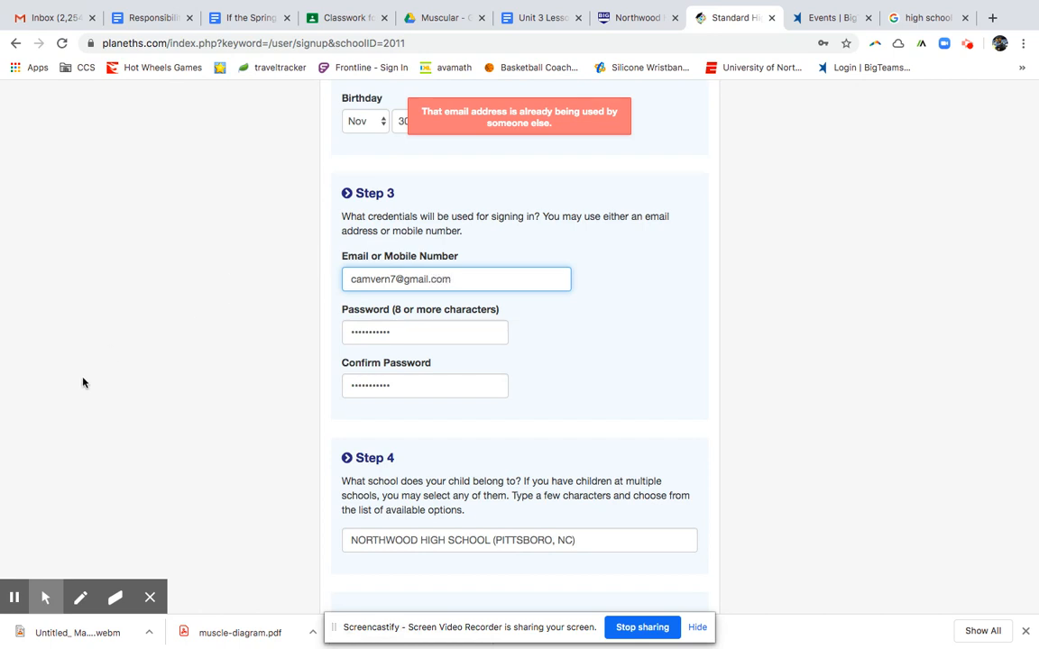
scroll(82, 383, "down", 3)
left_click(494, 415)
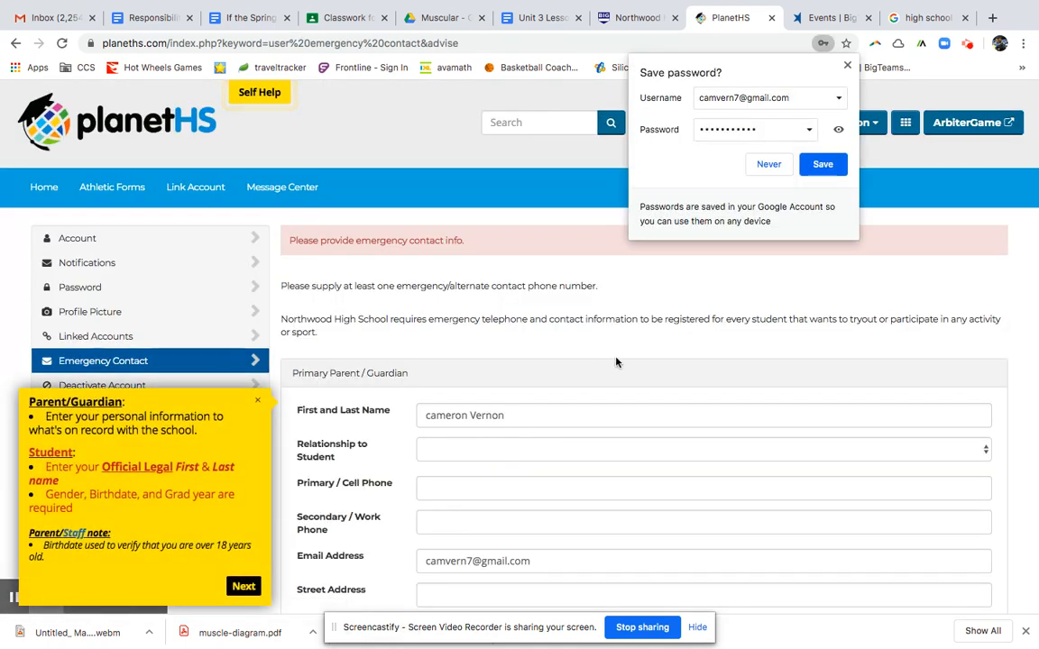
Decline Chrome's password save and dismiss the Self Help tips popup.
left_click(785, 165)
scroll(351, 360, "down", 1)
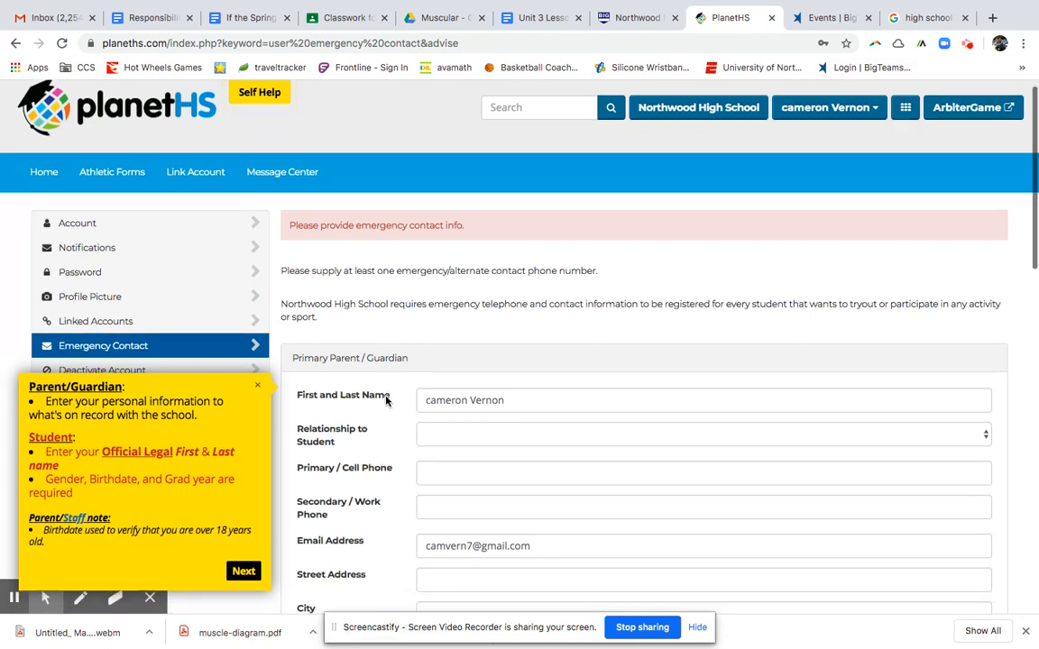
left_click(257, 374)
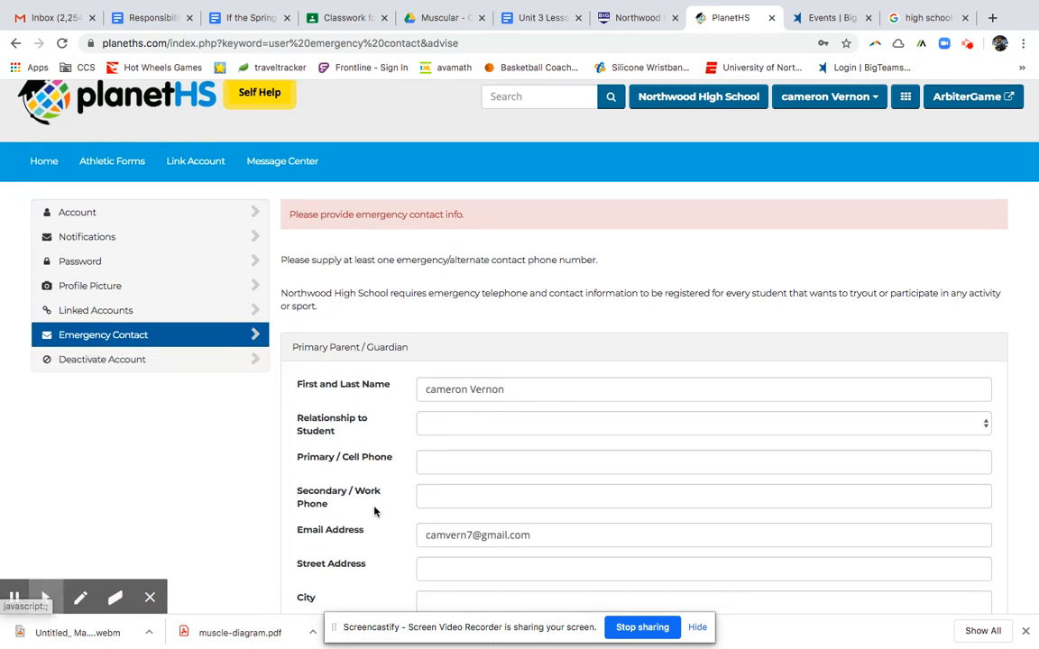
scroll(375, 512, "down", 2)
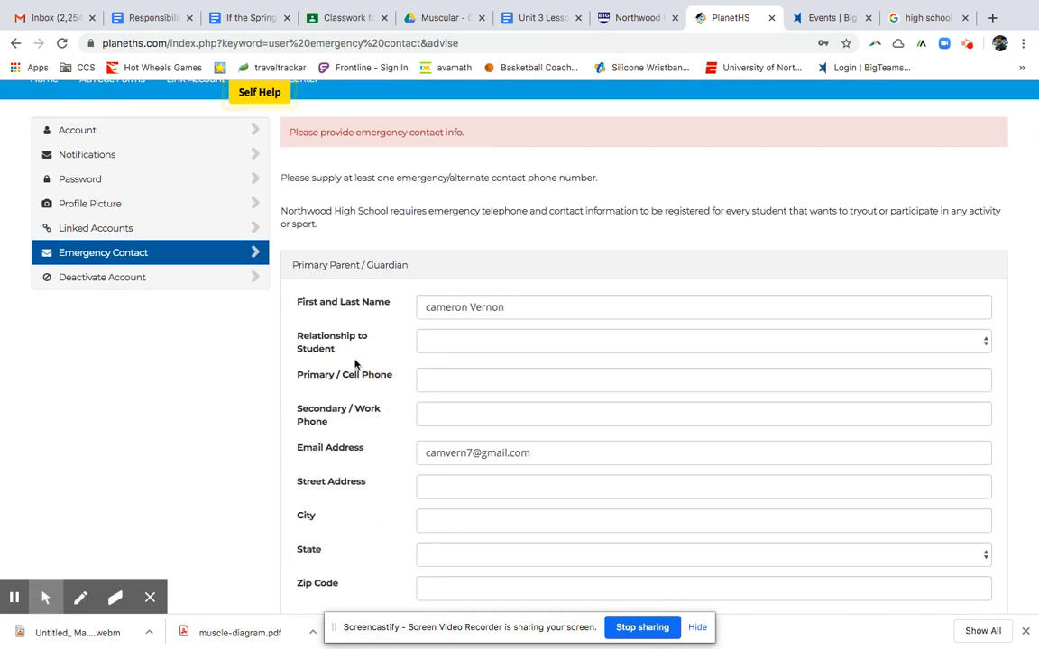
Set Relationship to Student to Father, review the form, and go to Notification Settings.
left_click(451, 341)
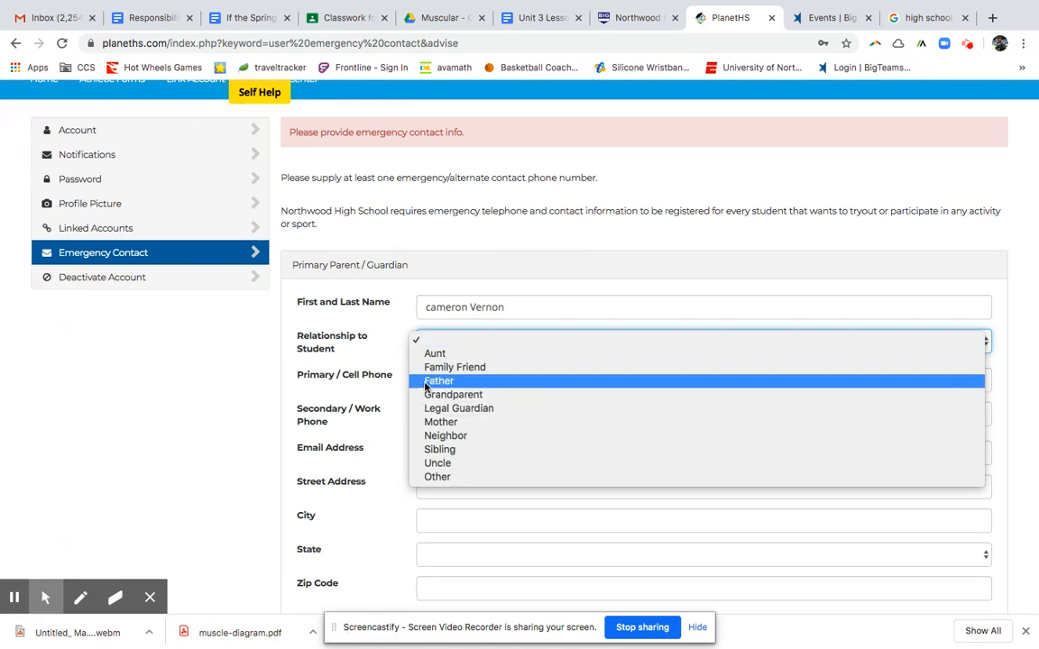
left_click(451, 379)
scroll(344, 466, "down", 2)
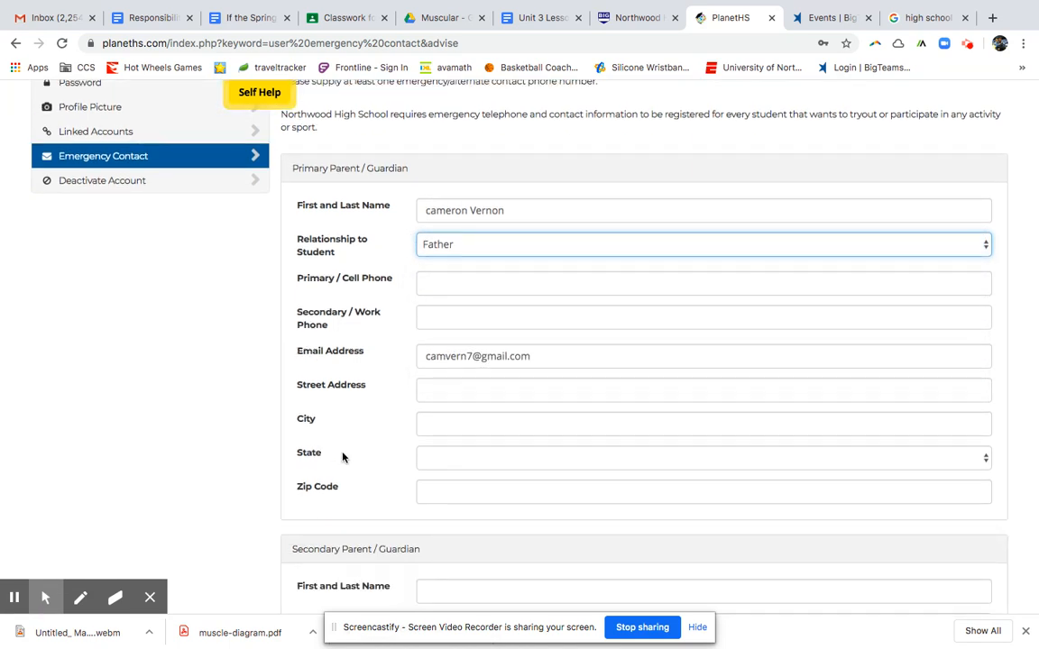
scroll(344, 493, "down", 3)
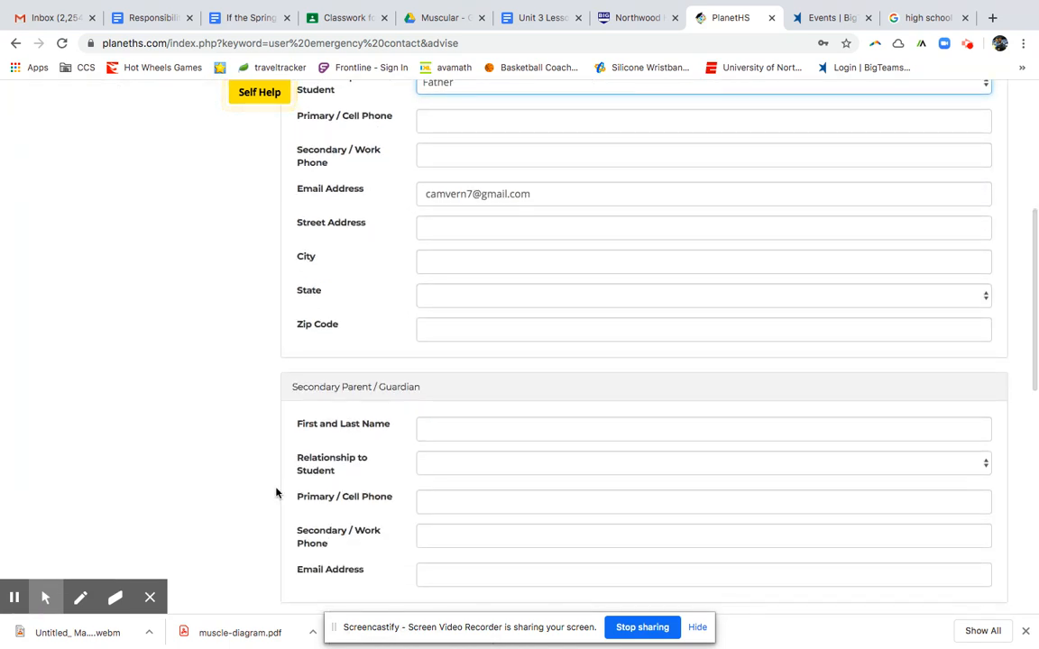
scroll(278, 492, "down", 2)
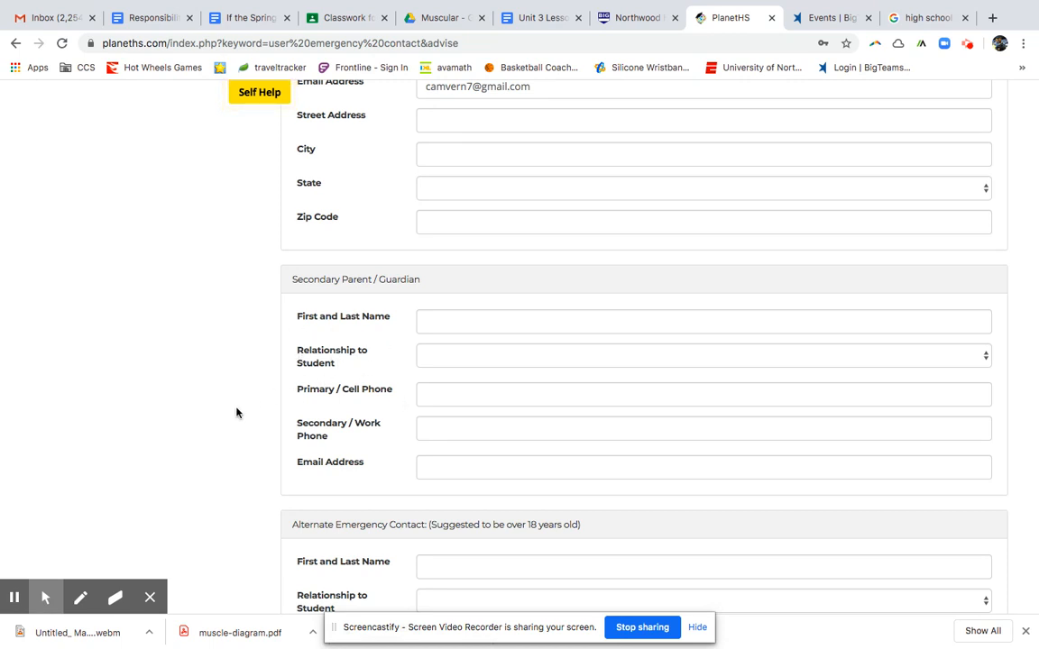
scroll(309, 401, "down", 3)
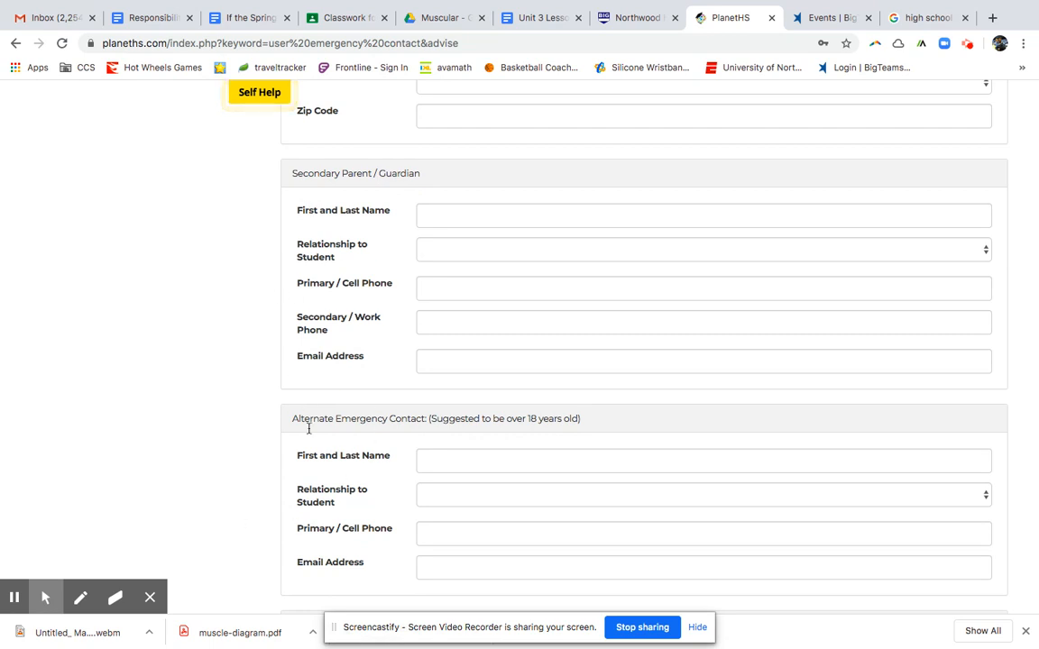
scroll(387, 434, "down", 8)
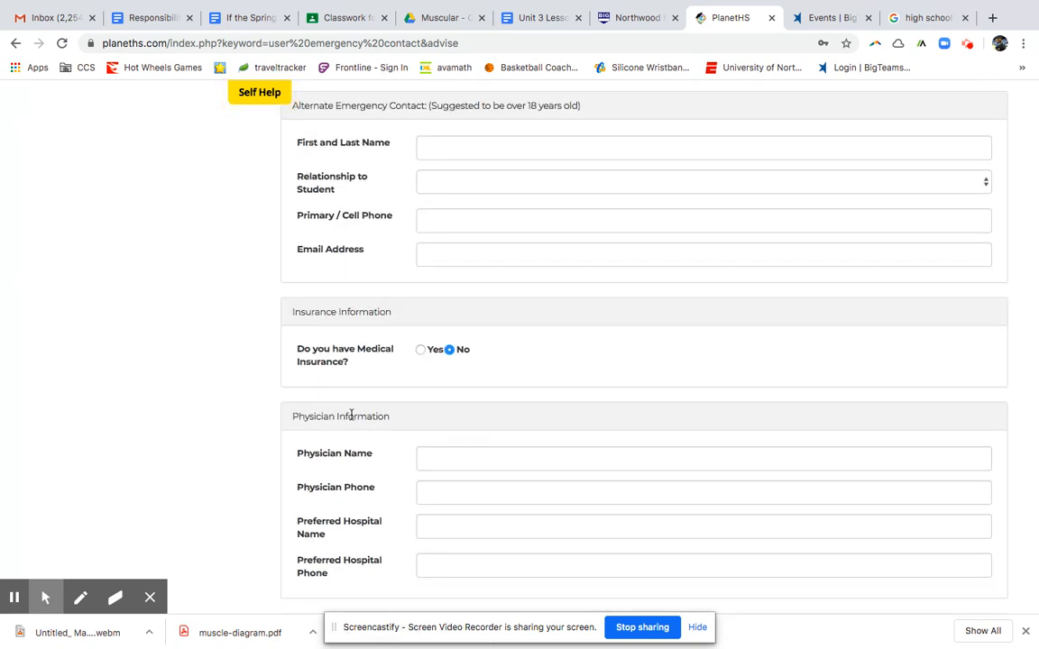
scroll(351, 417, "down", 3)
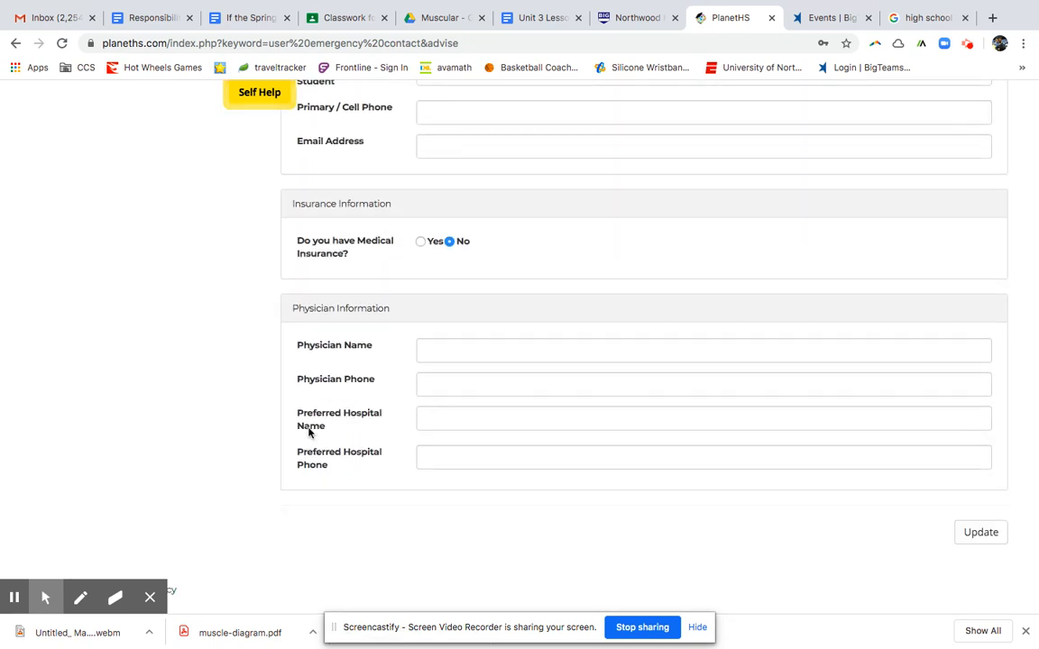
scroll(549, 553, "up", 12)
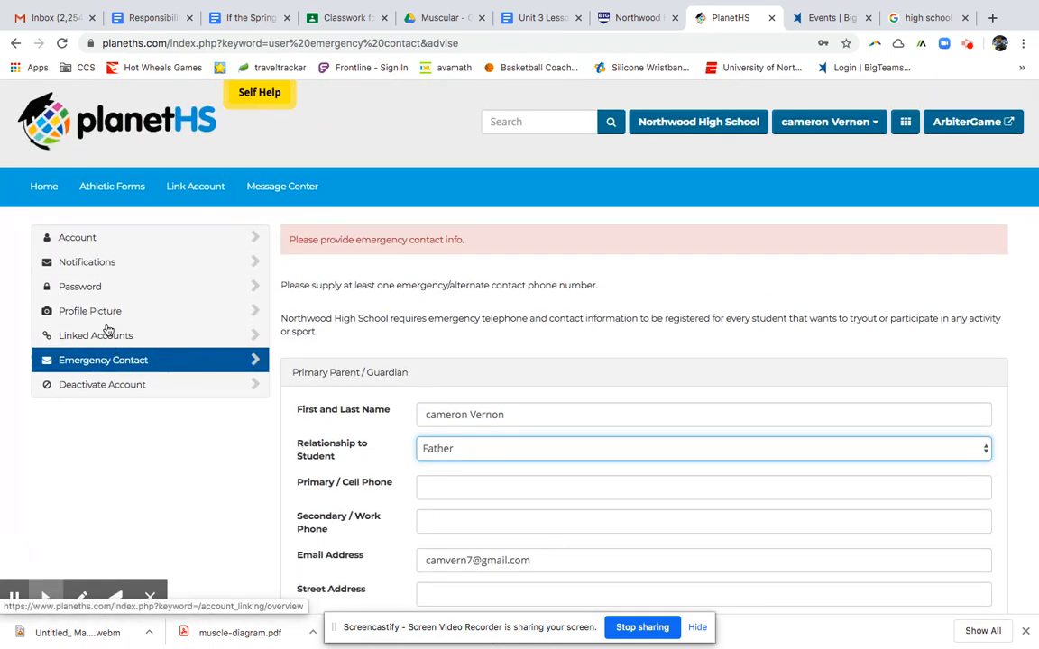
left_click(91, 257)
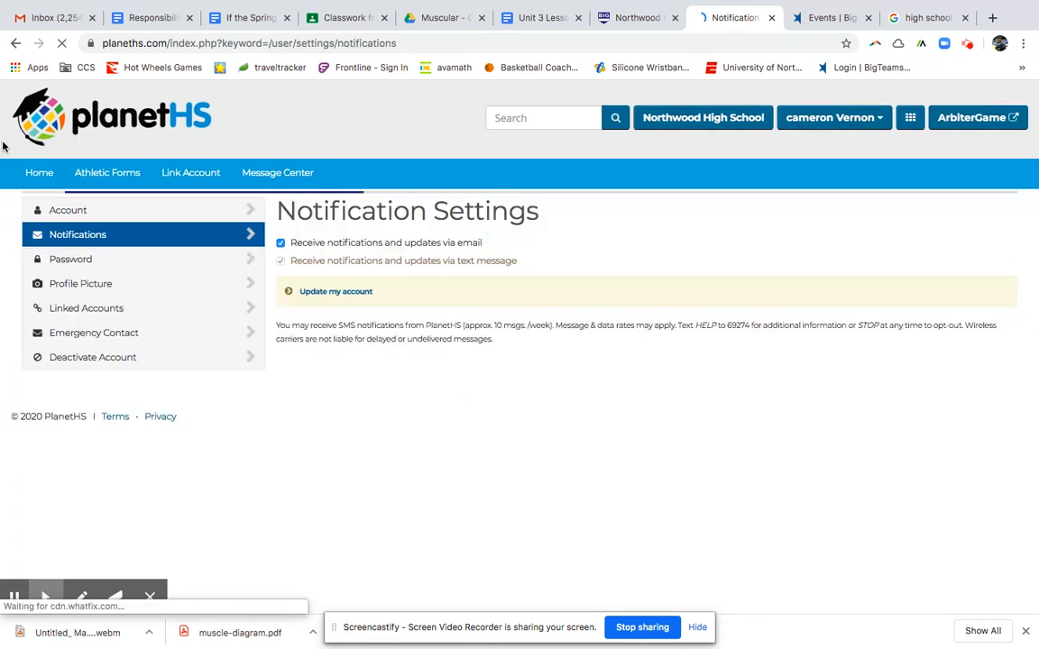
Go back from Notification Settings and open the Linked Accounts page.
left_click(14, 44)
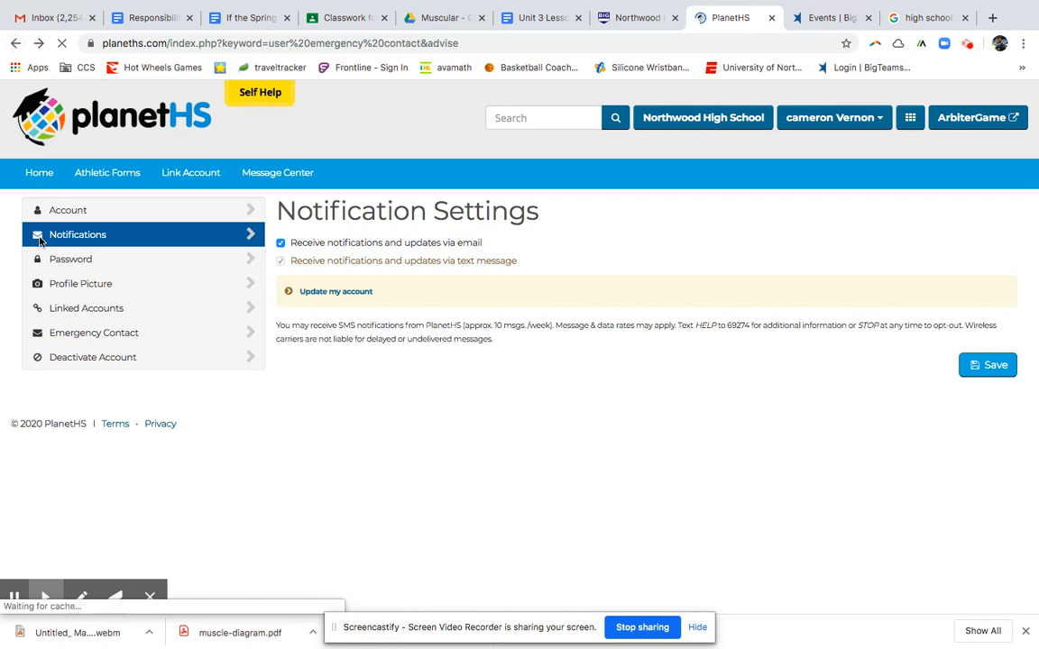
left_click(85, 338)
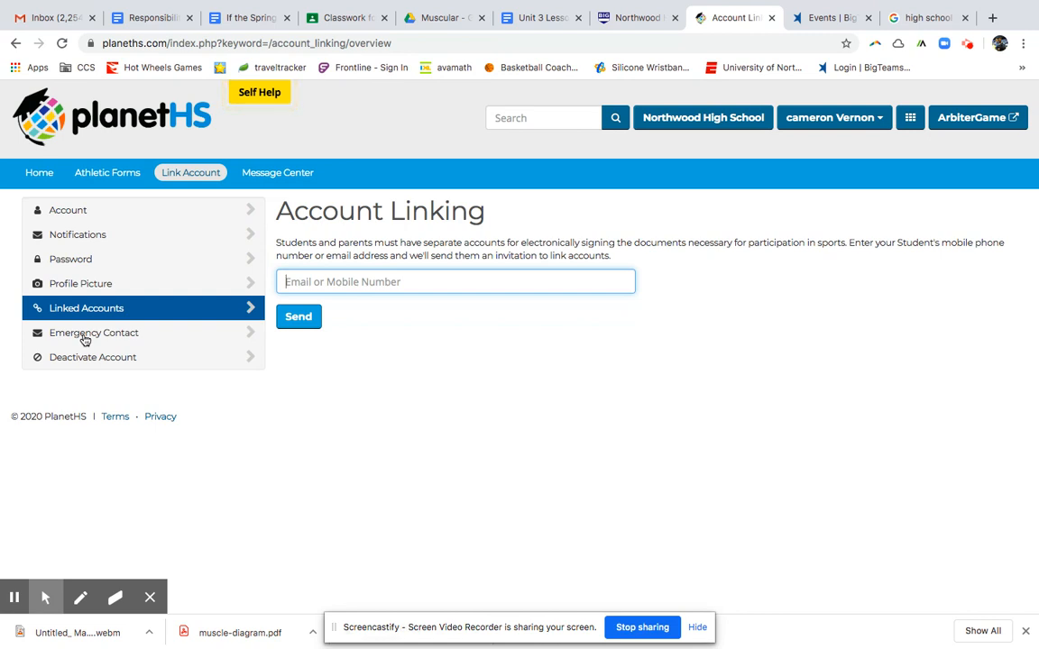
Return to Emergency Contact, then open the Athletic Forms pre-participation page.
left_click(84, 337)
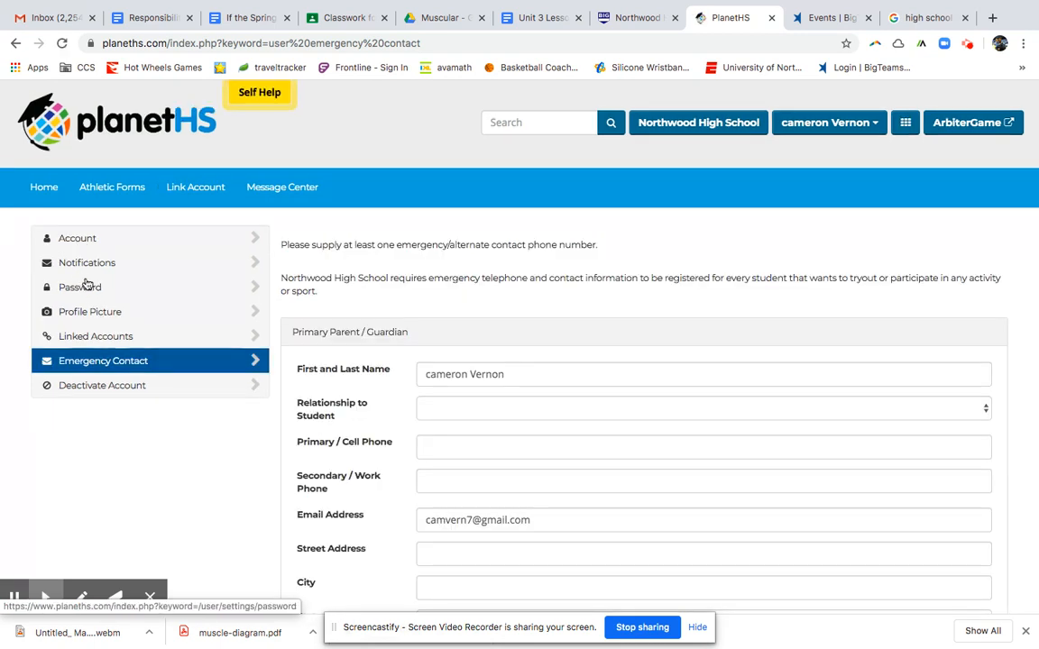
left_click(121, 188)
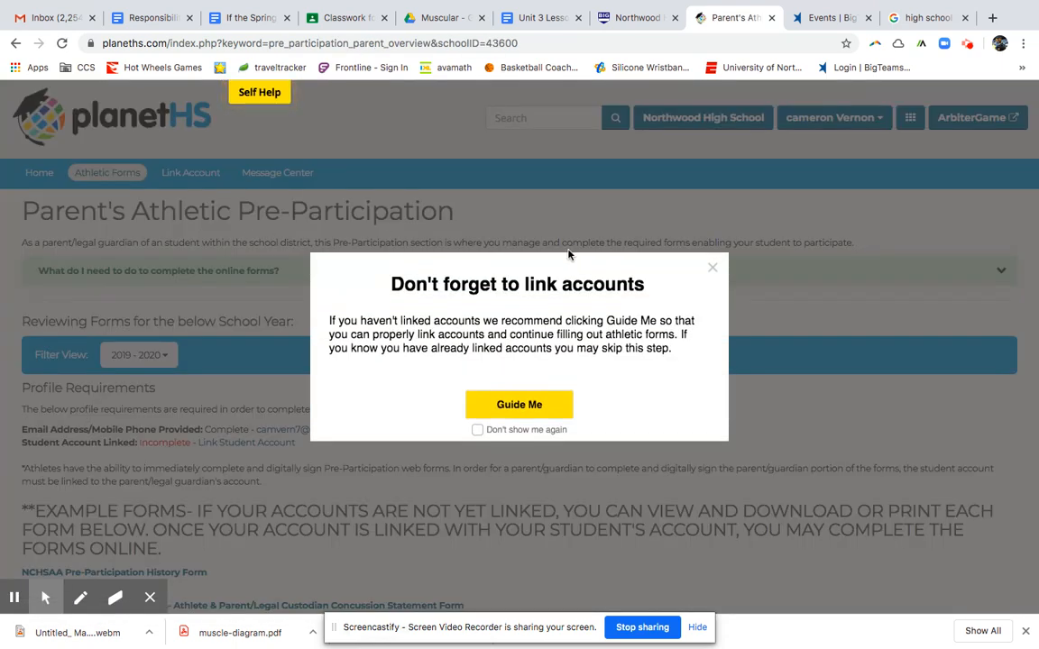
Close the link-accounts reminder, keep the 2019 - 2020 filter, and expand the online-forms guide.
left_click(712, 270)
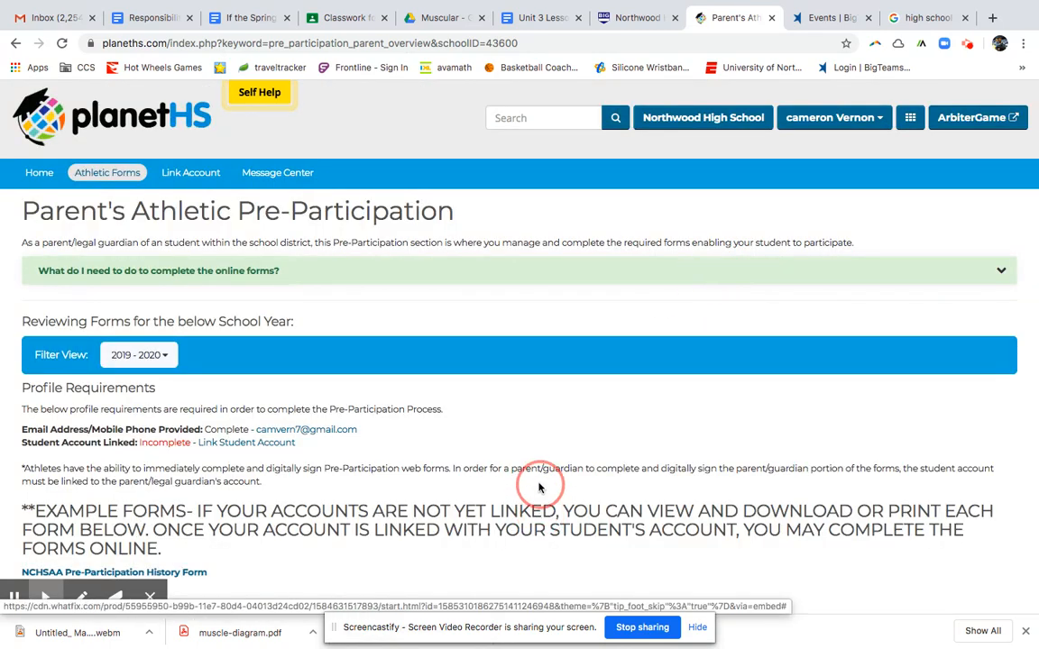
scroll(538, 487, "down", 3)
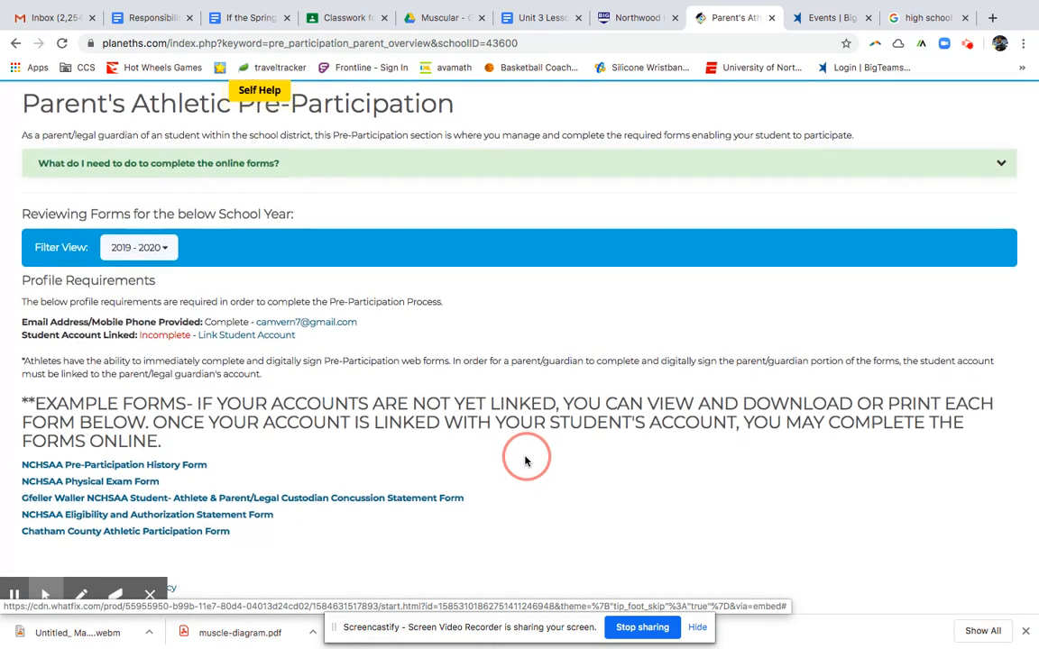
left_click(168, 253)
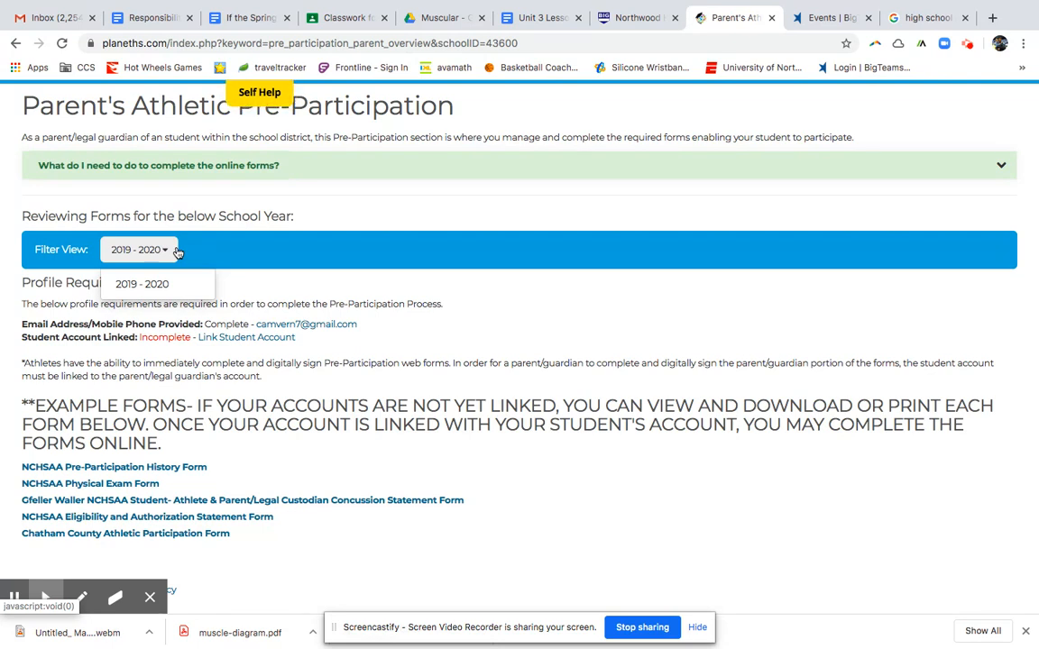
left_click(169, 249)
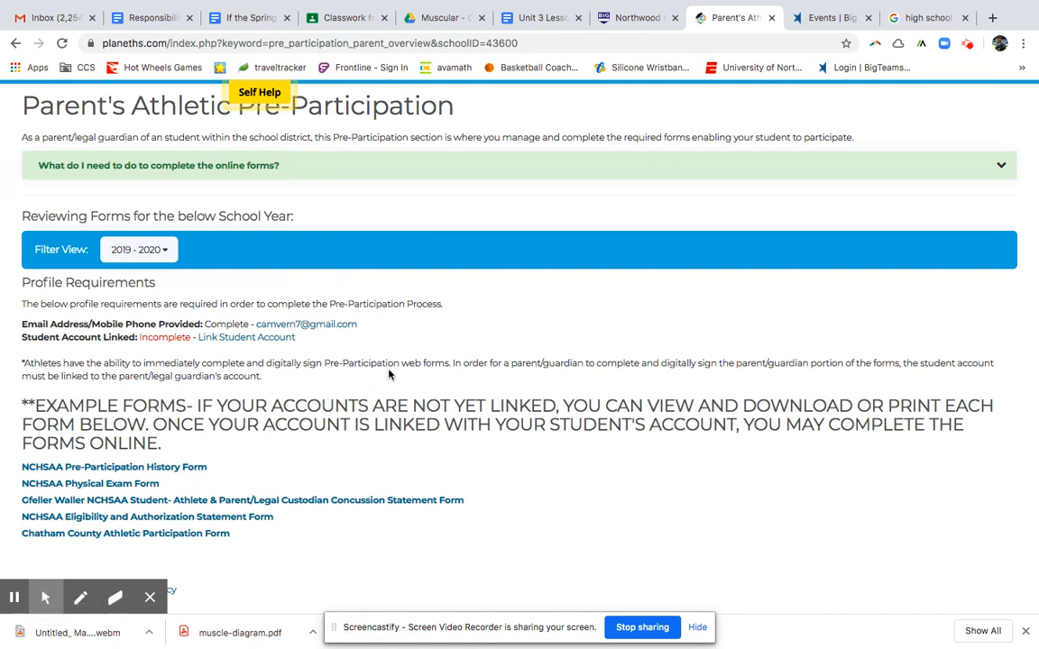
left_click(720, 170)
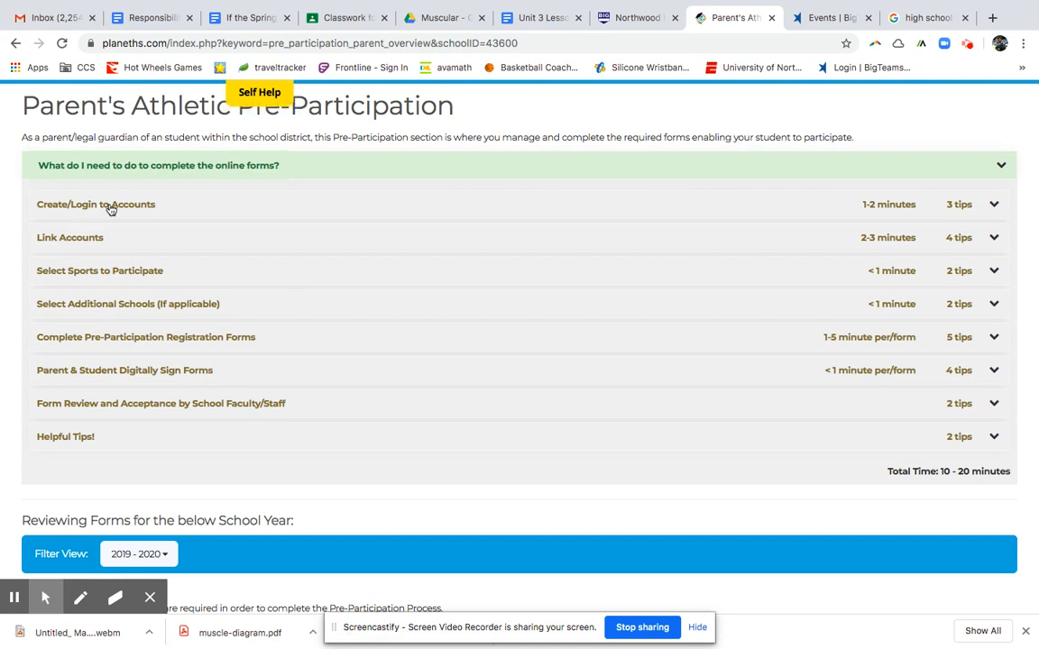
Expand Create/Login to Accounts tips, briefly view Link Accounts, then expand Select Sports to Participate.
left_click(995, 206)
scroll(839, 266, "down", 1)
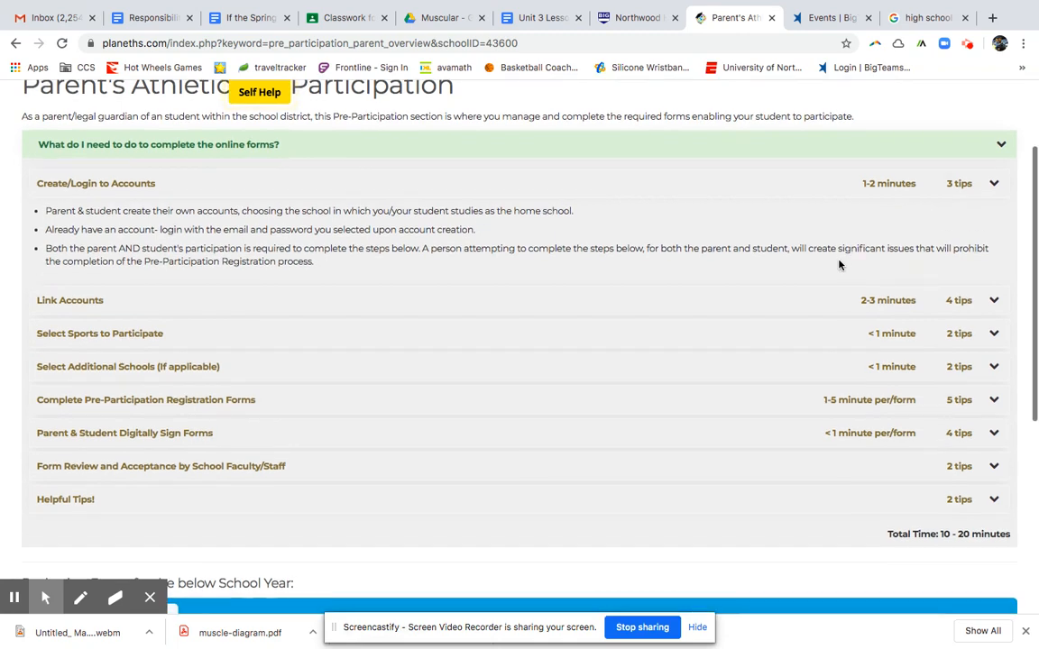
left_click(992, 300)
scroll(922, 318, "down", 3)
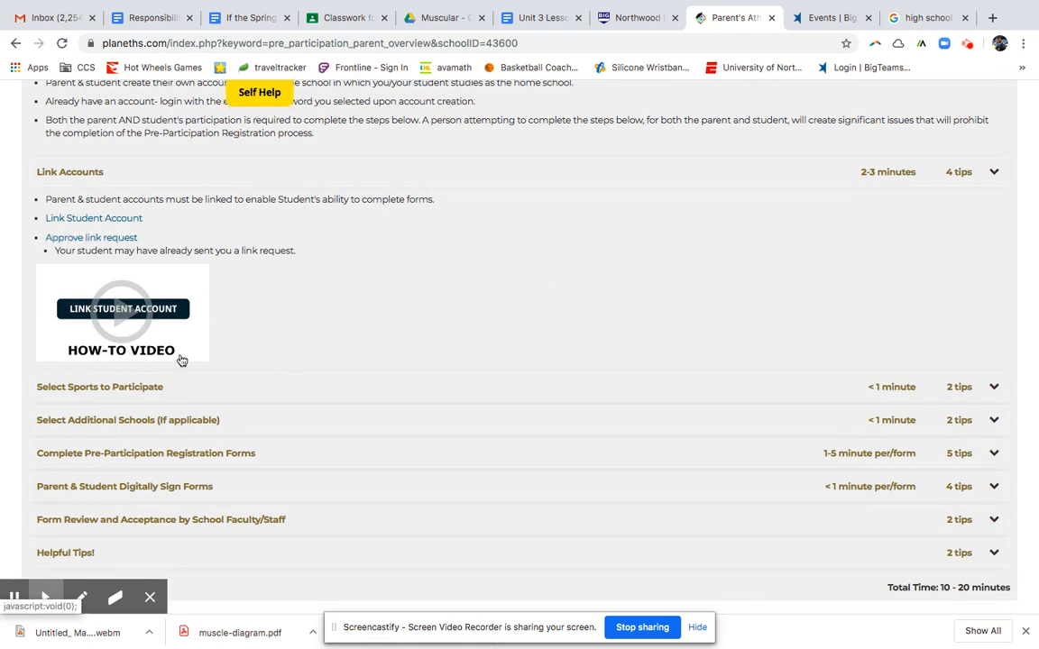
left_click(993, 172)
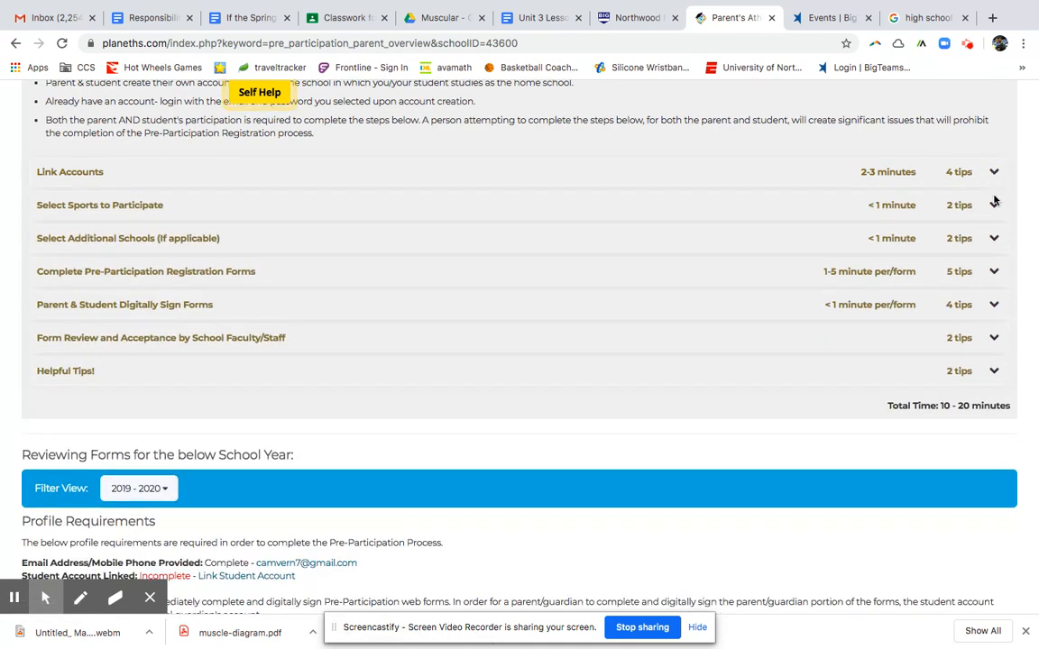
left_click(993, 207)
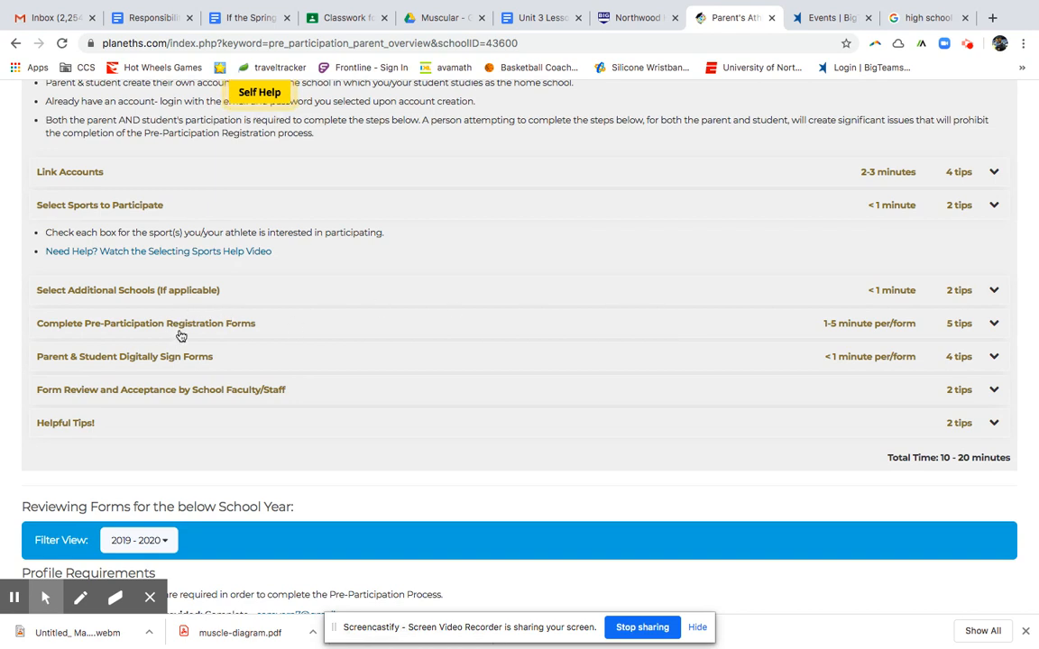
Briefly view Complete Pre-Participation Registration Forms tips, then expand Digitally Sign Forms and Form Review.
left_click(992, 327)
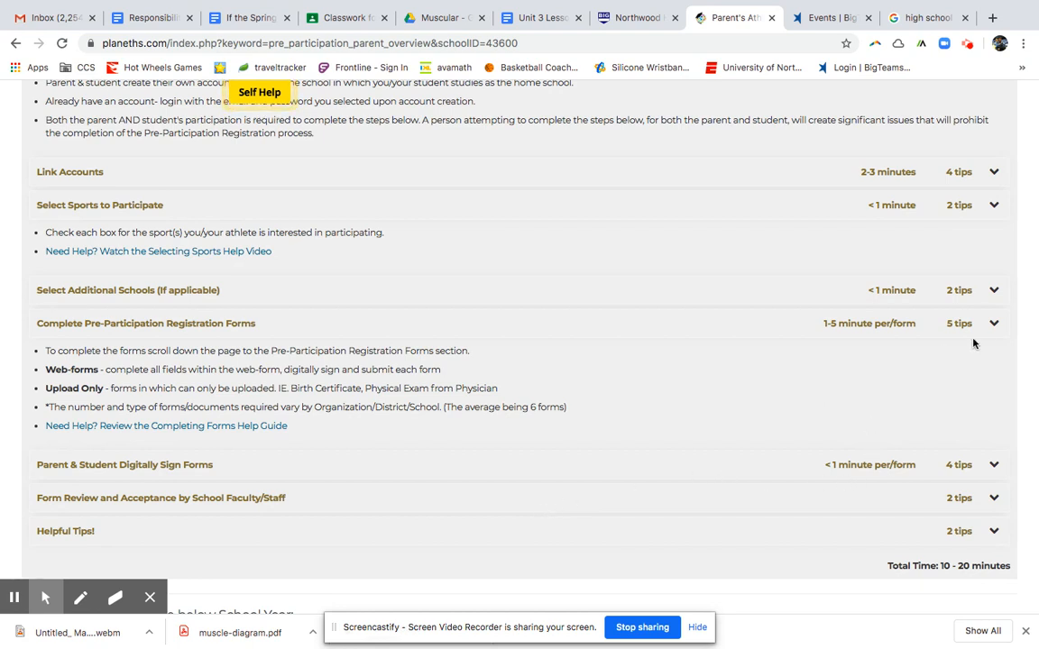
left_click(992, 327)
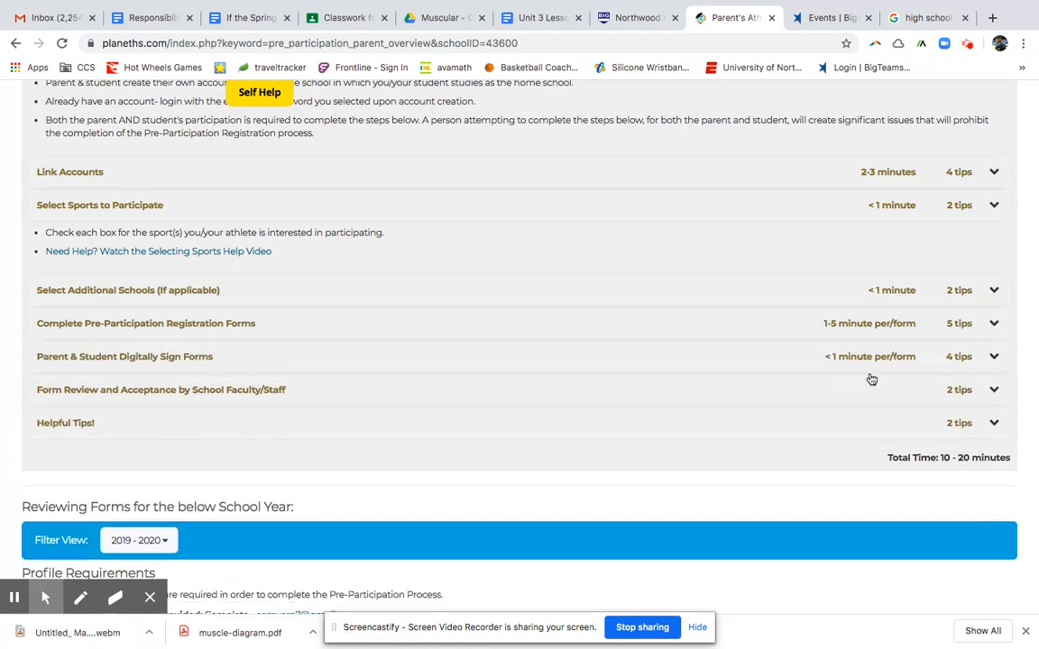
left_click(992, 361)
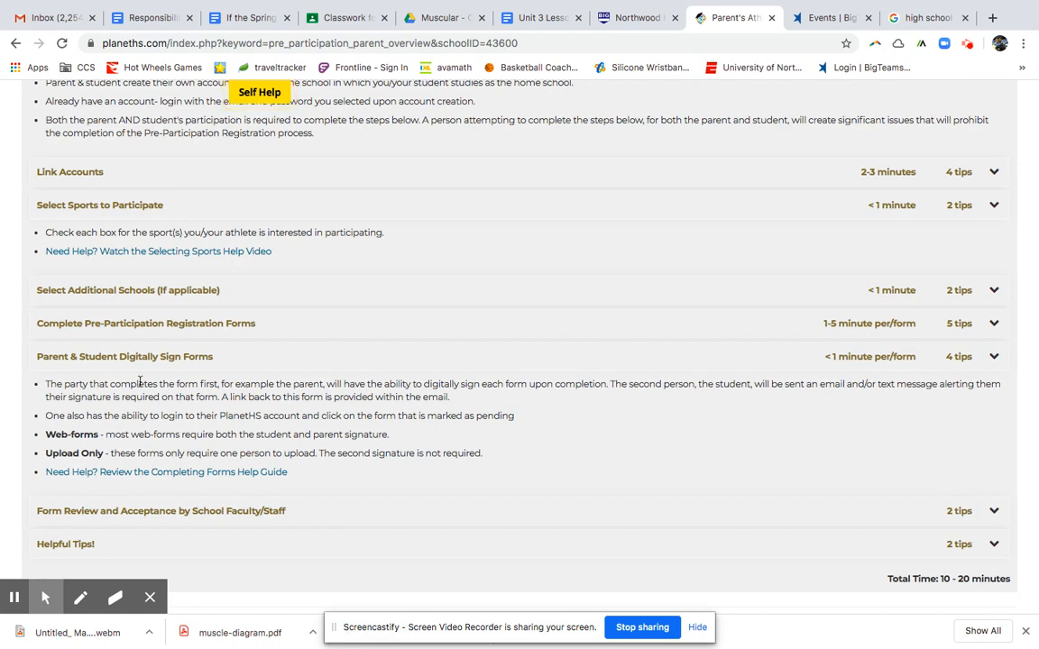
scroll(190, 396, "down", 2)
scroll(207, 448, "down", 1)
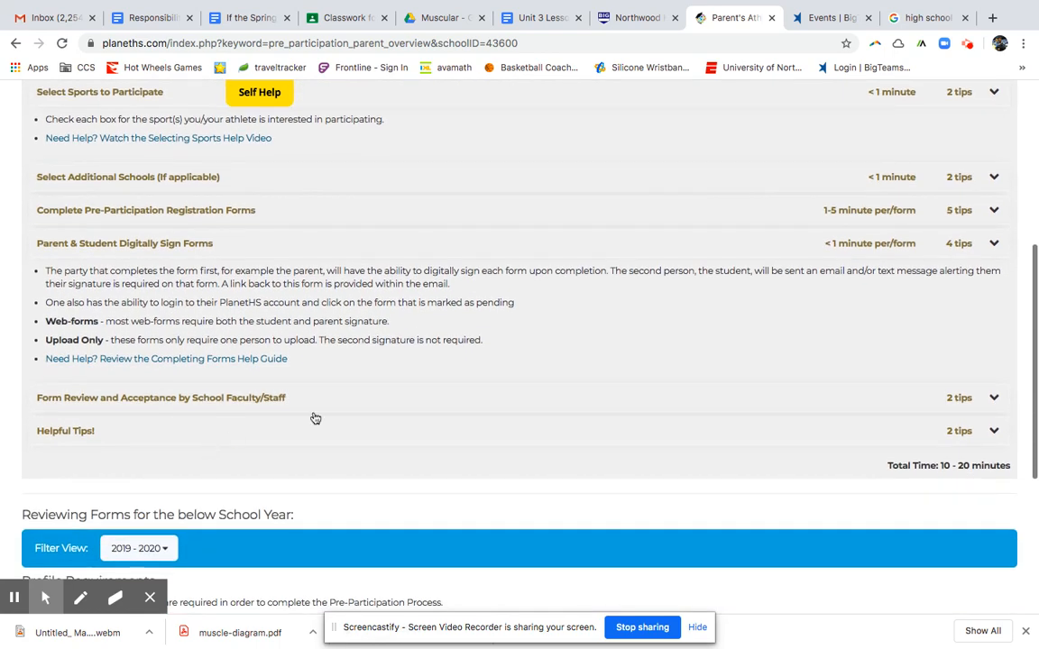
left_click(990, 400)
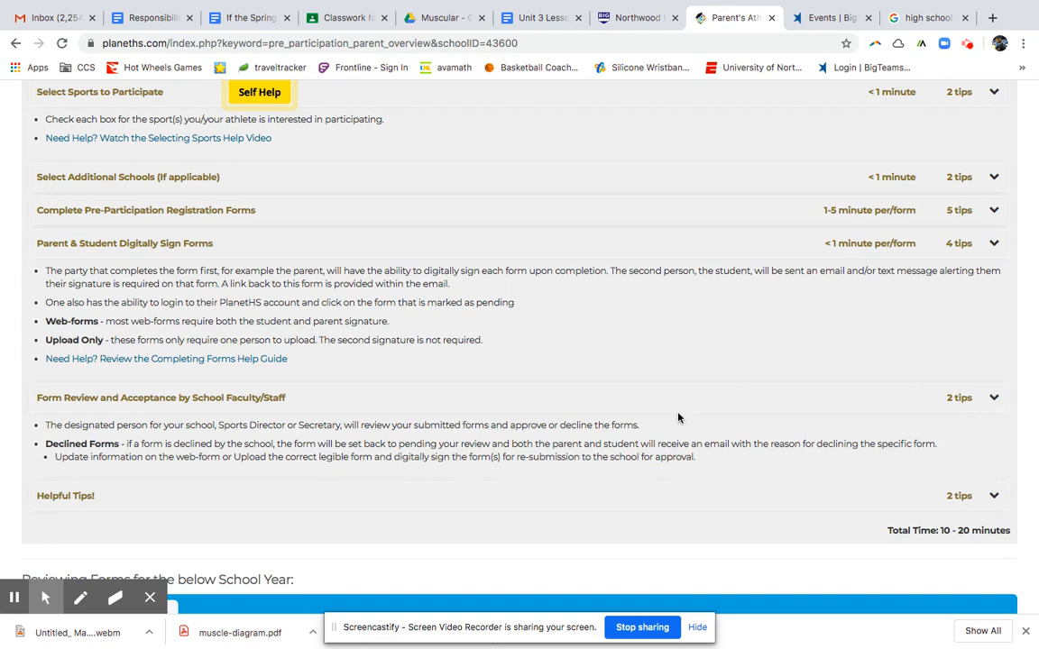
scroll(677, 417, "down", 3)
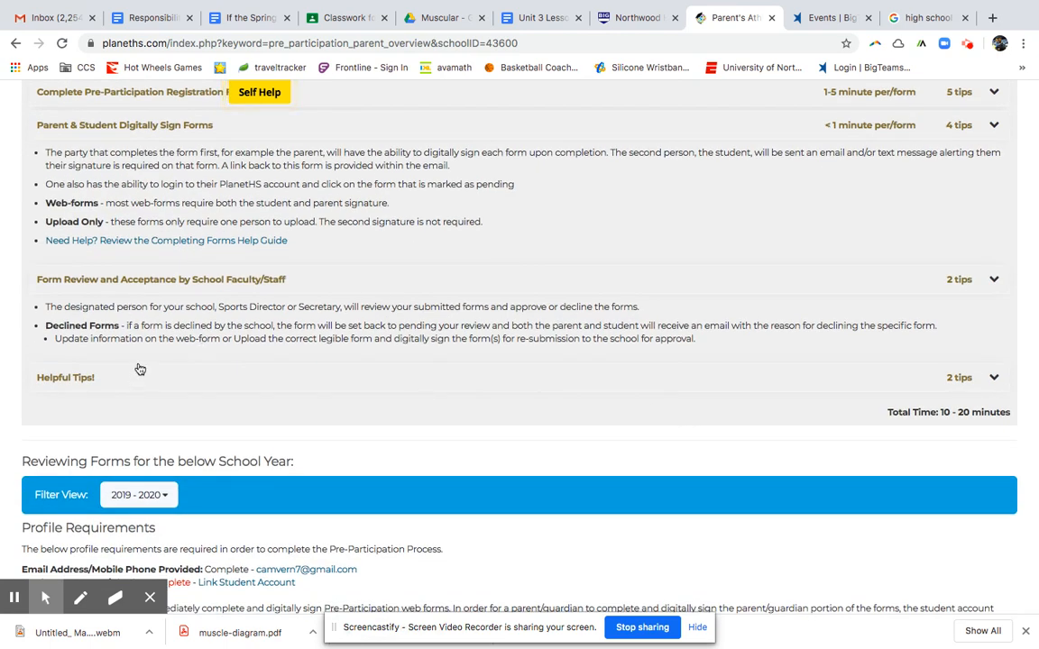
scroll(155, 377, "down", 3)
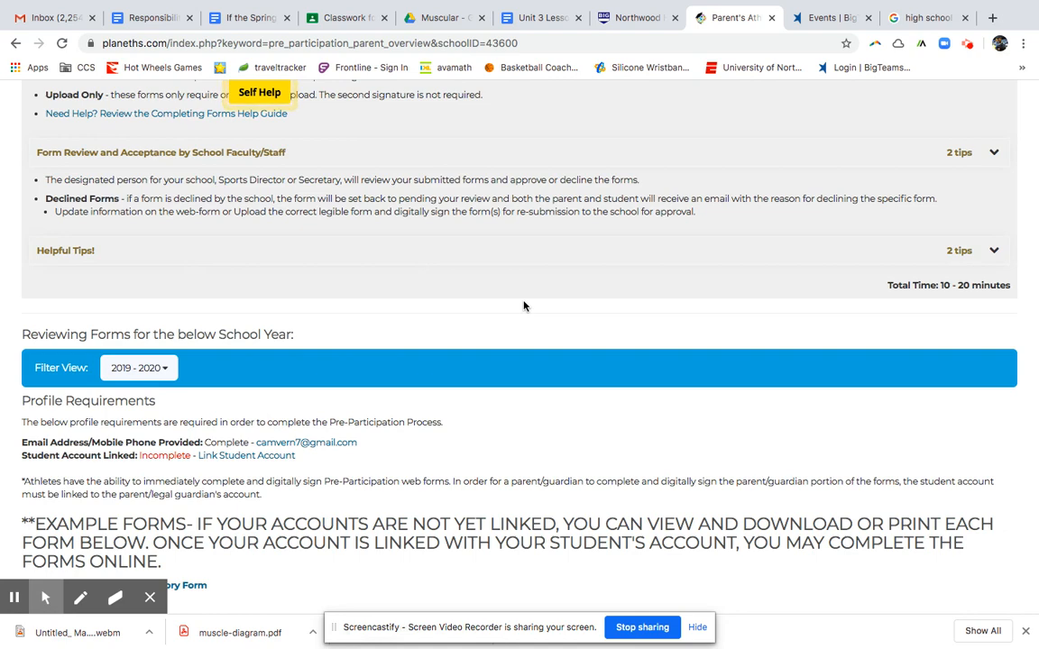
scroll(904, 297, "up", 1)
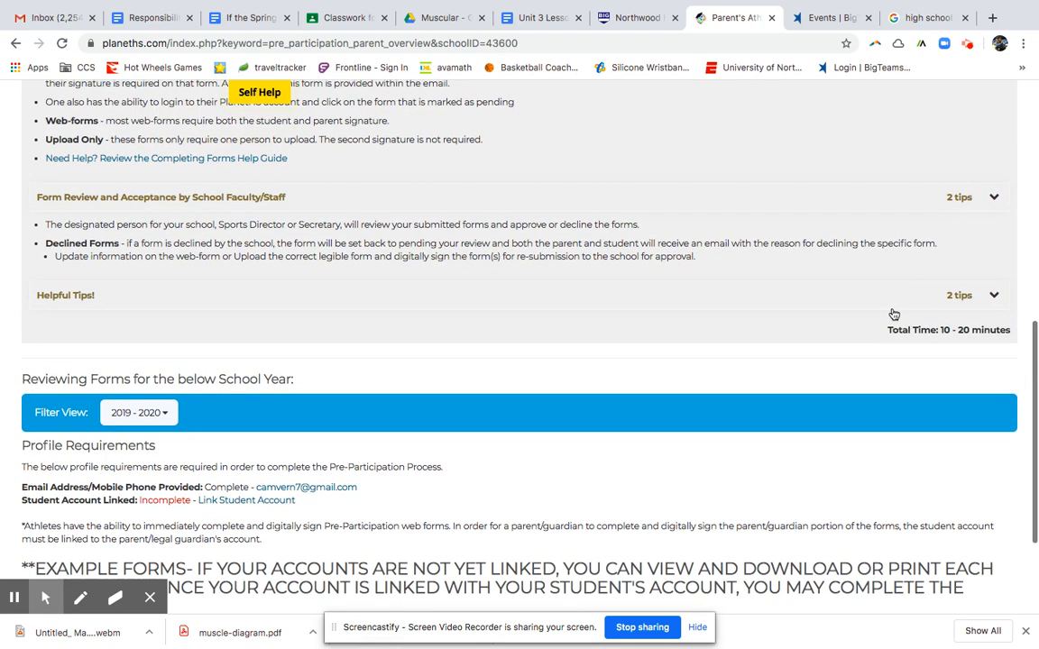
scroll(900, 366, "down", 4)
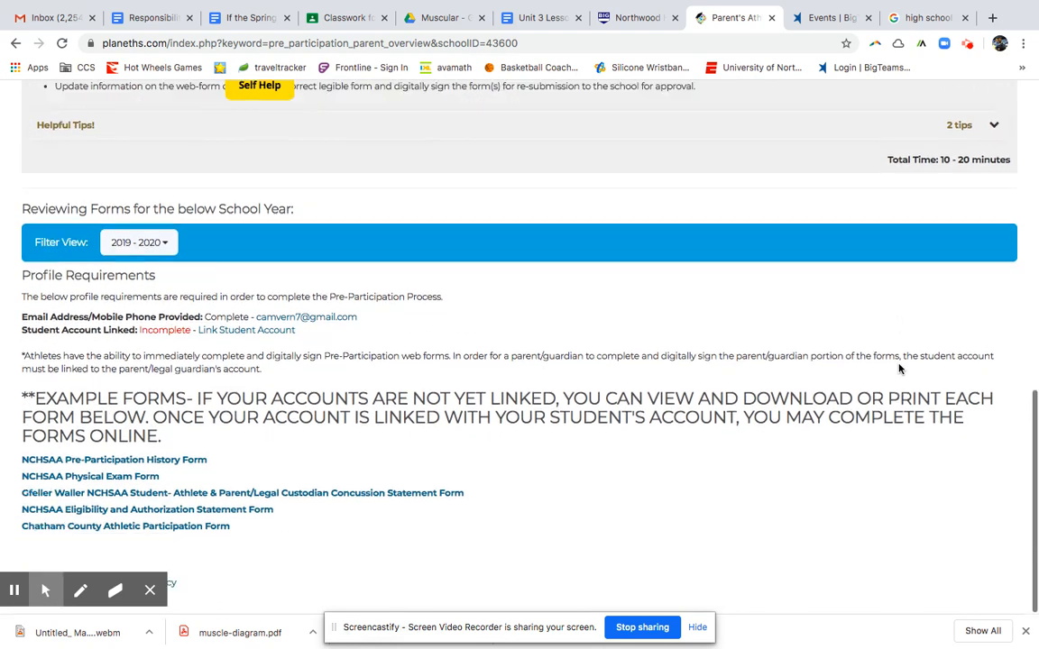
left_click(177, 471)
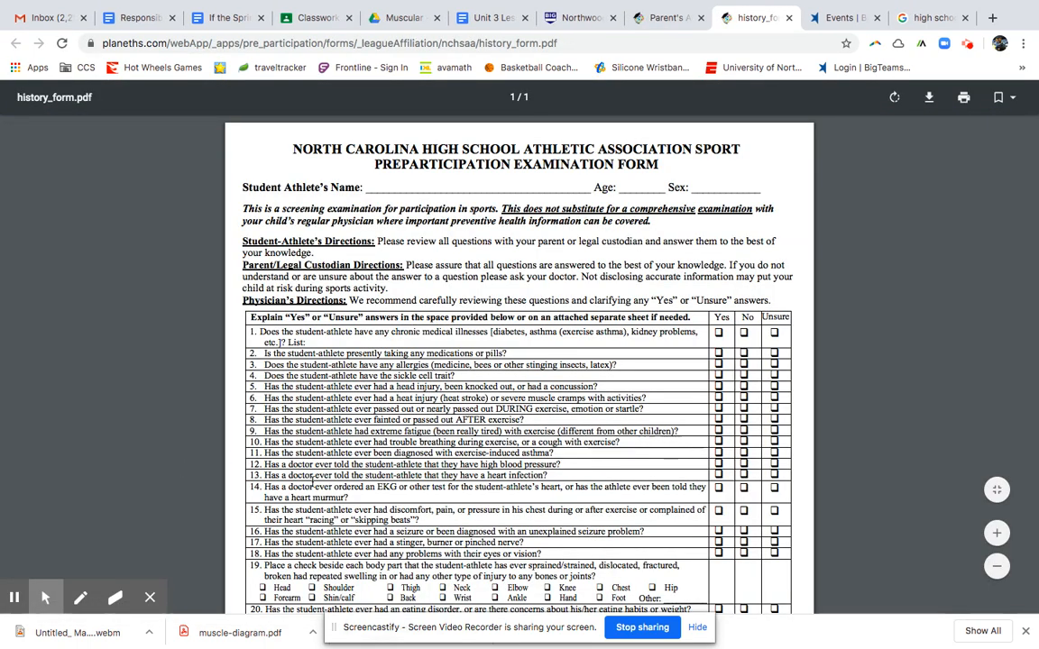
scroll(313, 483, "down", 5)
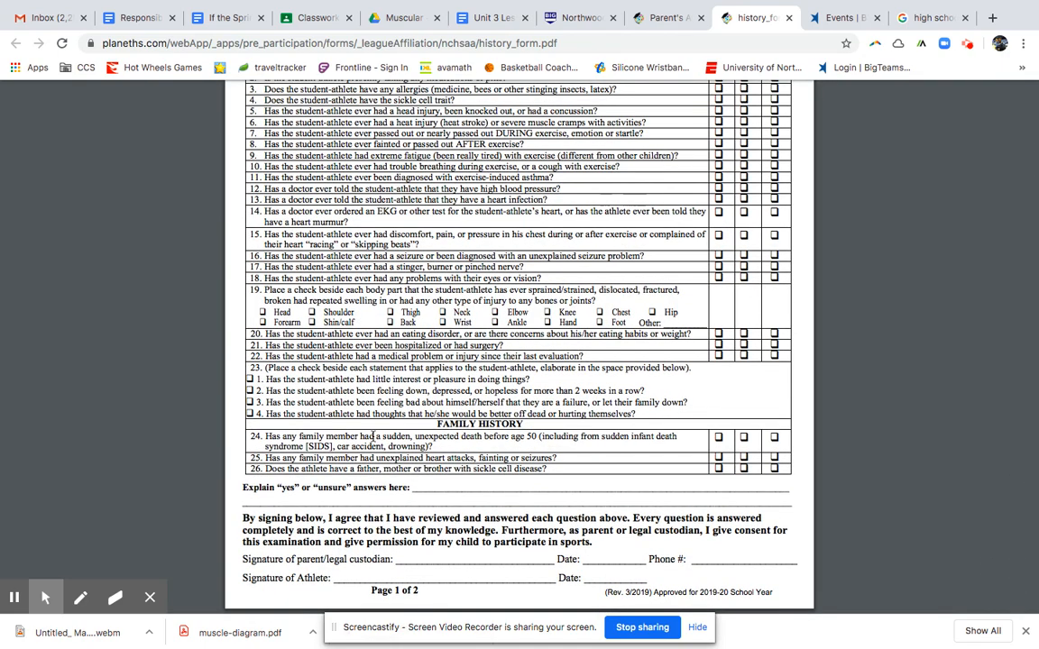
scroll(372, 438, "up", 5)
scroll(619, 257, "down", 2)
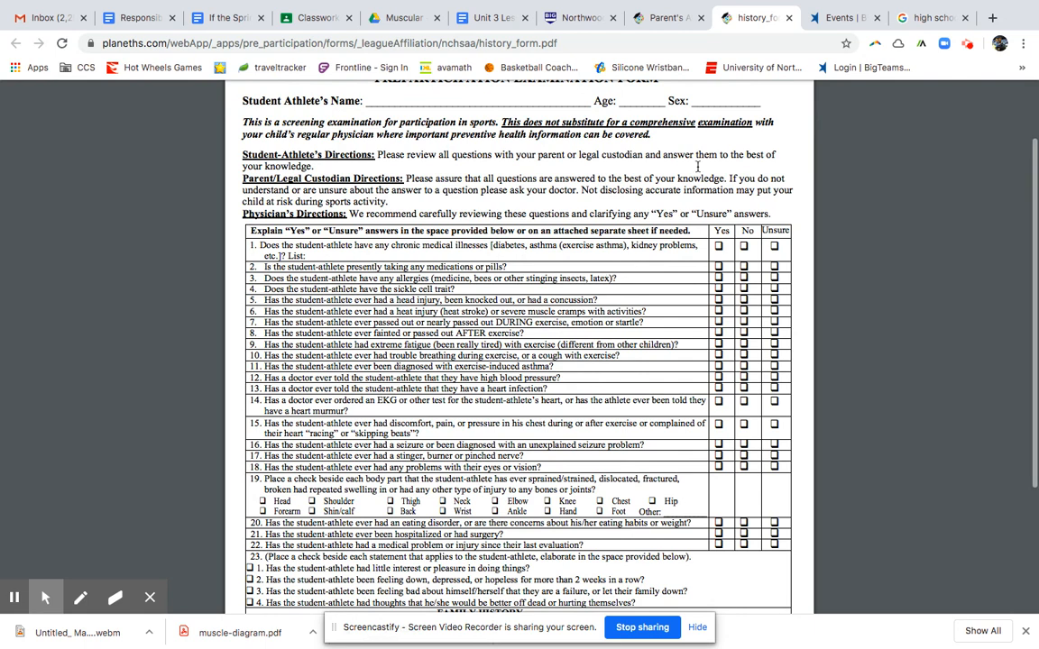
left_click(788, 18)
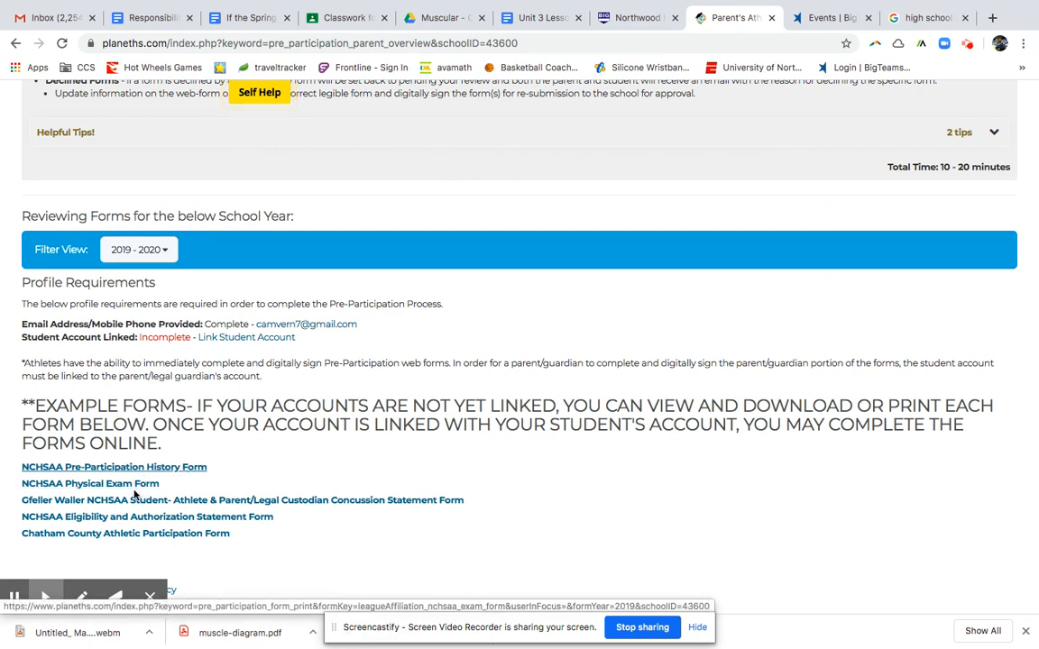
Open the example NCHSAA Physical Exam Form PDF and scroll through its examination checklist.
left_click(137, 485)
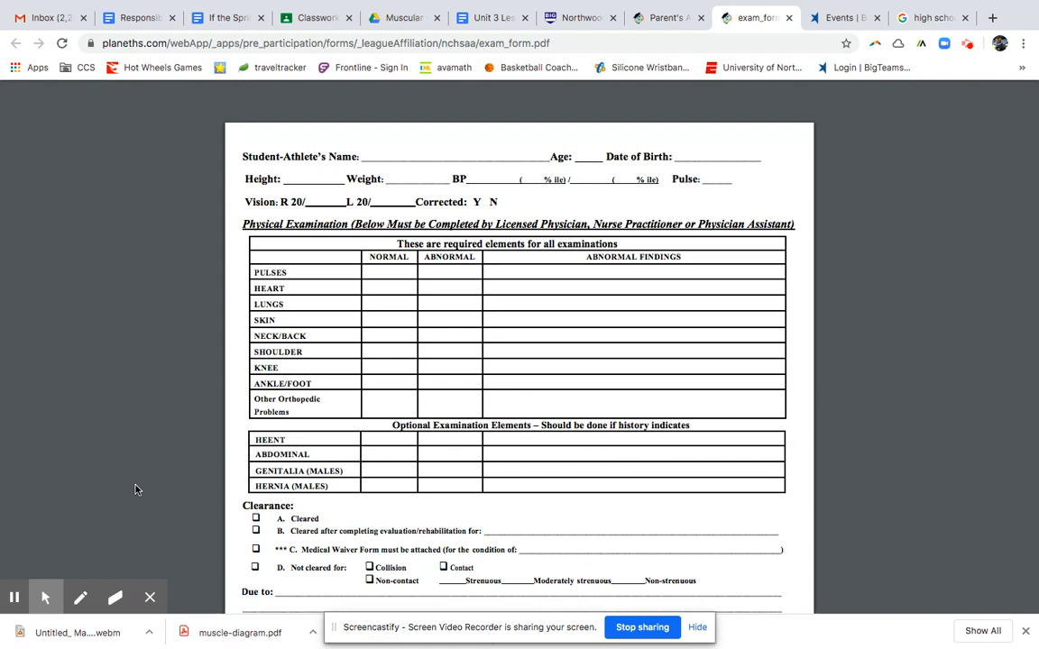
scroll(244, 368, "down", 3)
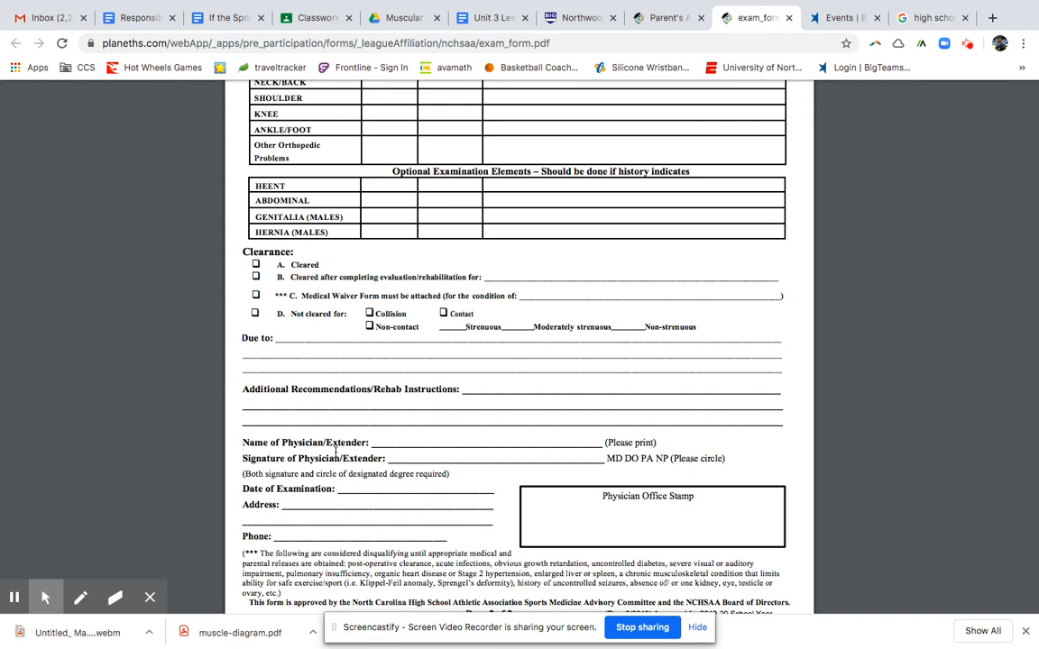
scroll(312, 422, "down", 2)
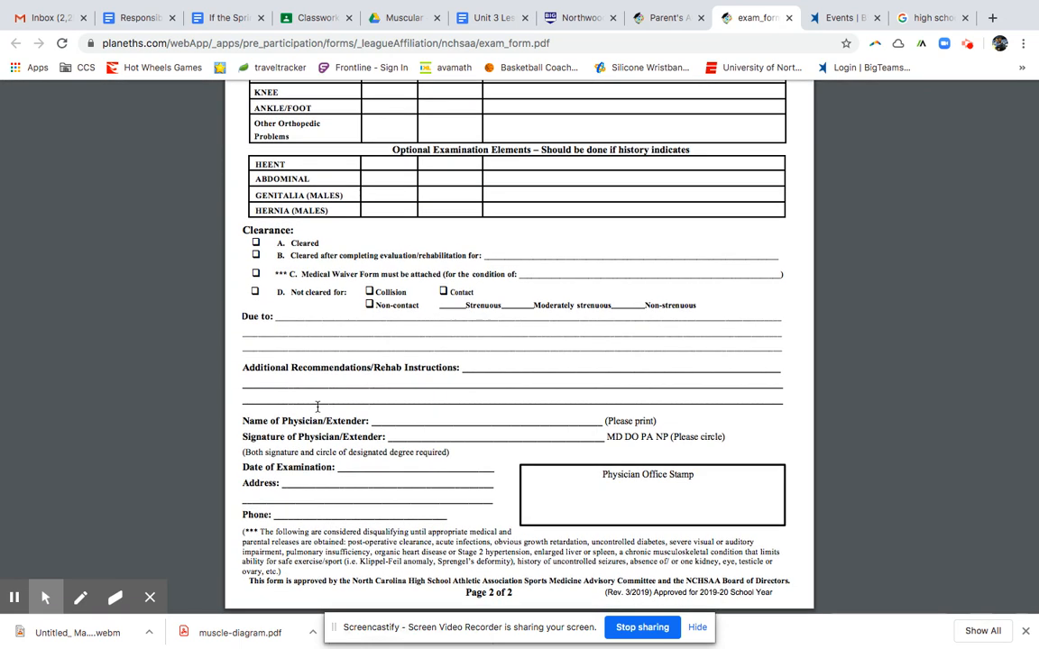
scroll(317, 407, "up", 6)
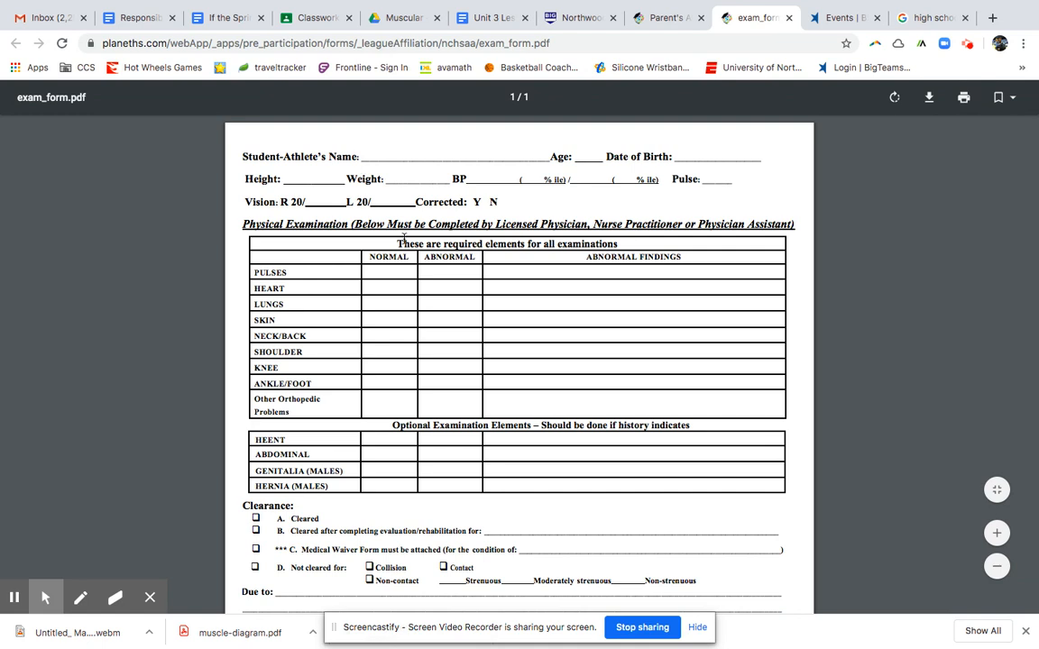
scroll(460, 211, "down", 2)
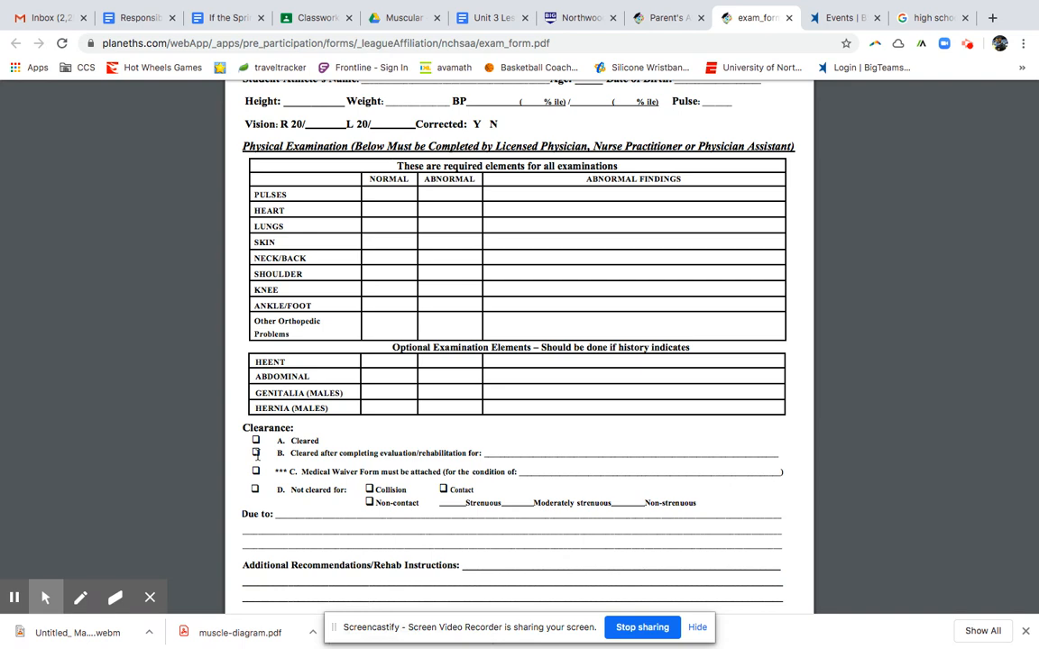
Read further down the exam form's clearance options, then close the PDF to return to the parent page.
scroll(256, 441, "down", 1)
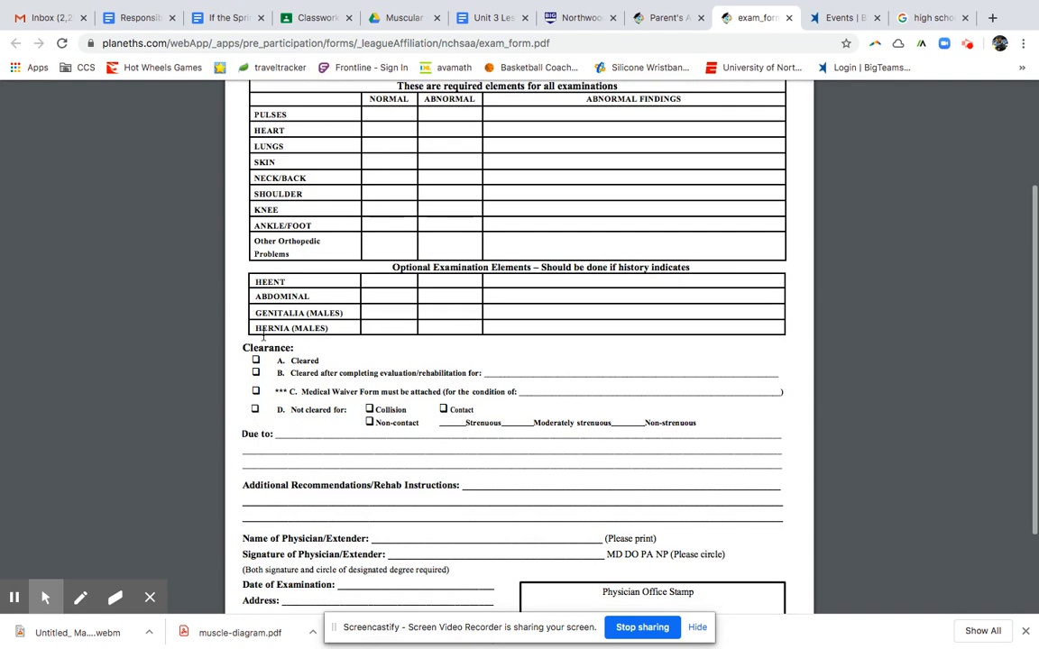
scroll(428, 552, "down", 1)
scroll(427, 552, "down", 1)
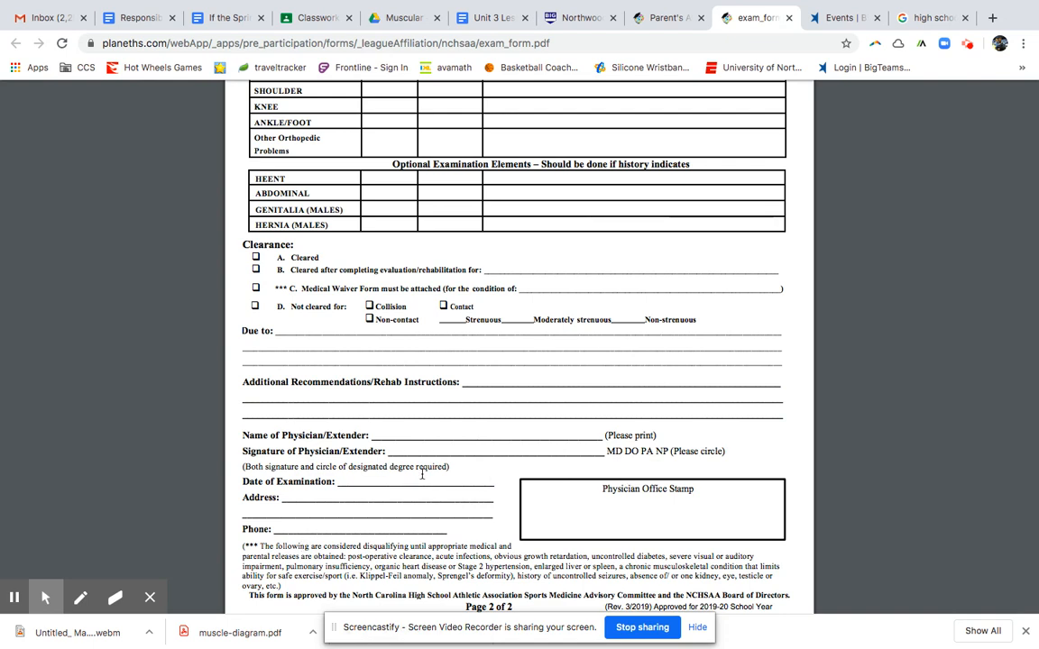
scroll(645, 530, "up", 1)
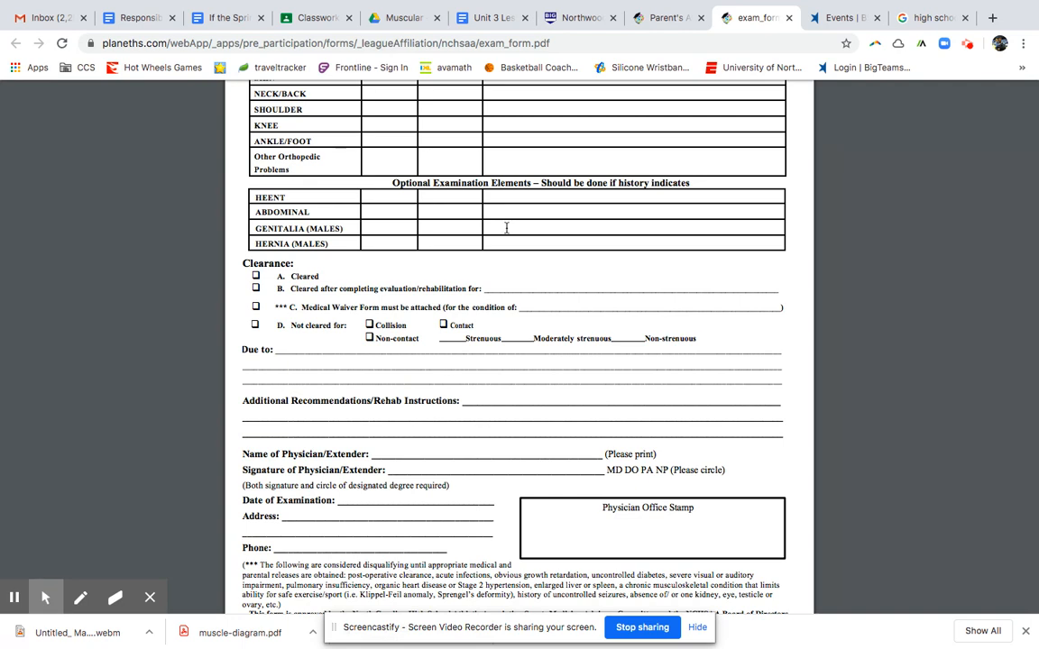
key("ctrl+w")
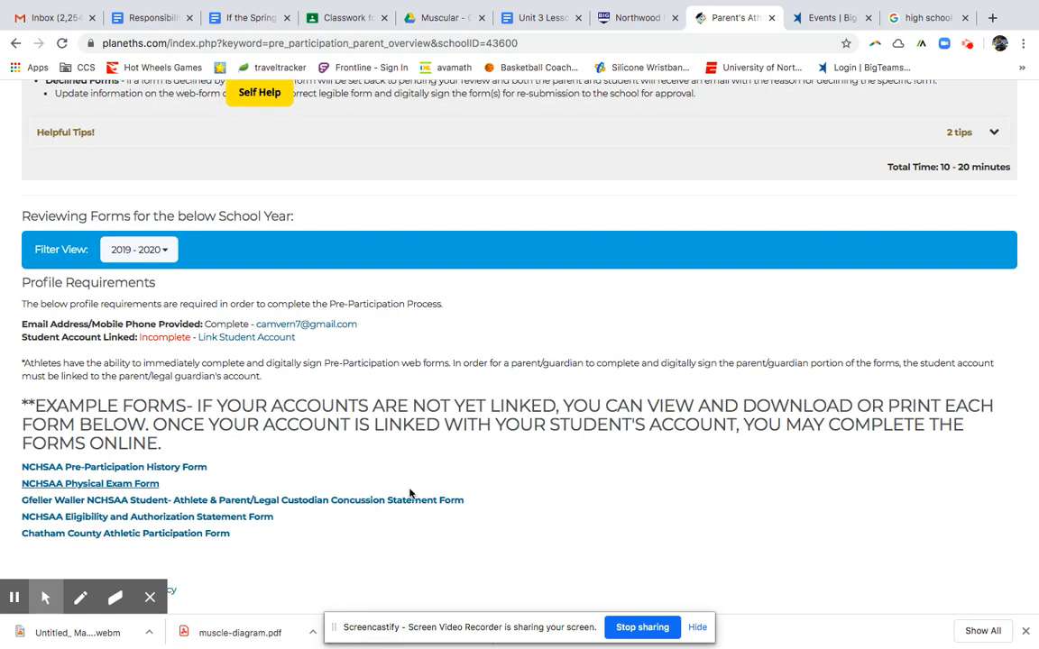
scroll(410, 491, "up", 1)
scroll(410, 491, "up", 8)
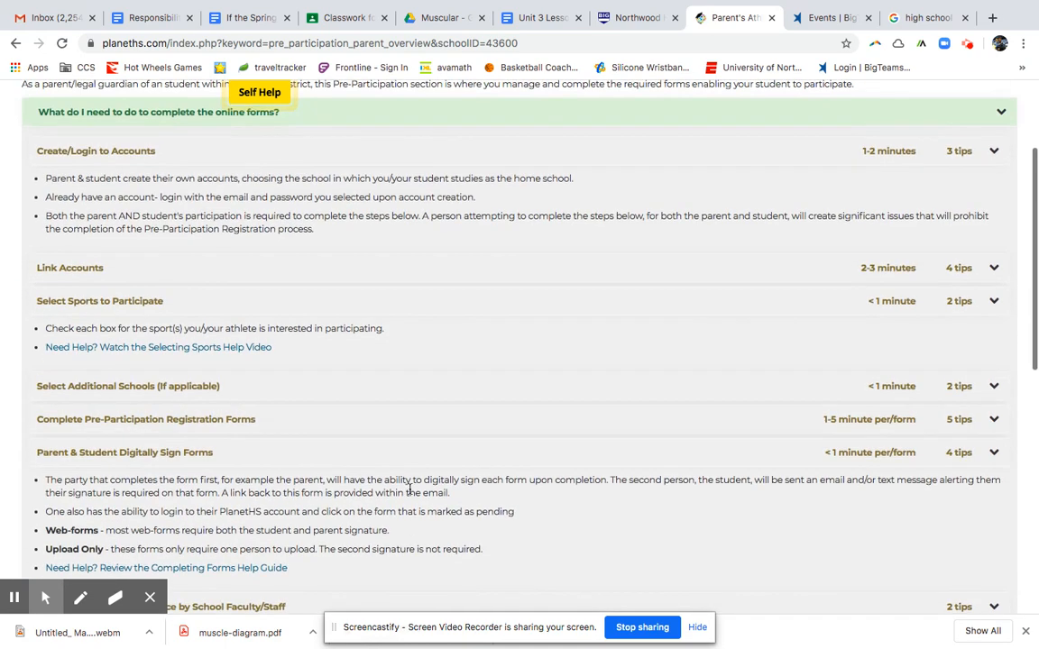
scroll(412, 494, "down", 3)
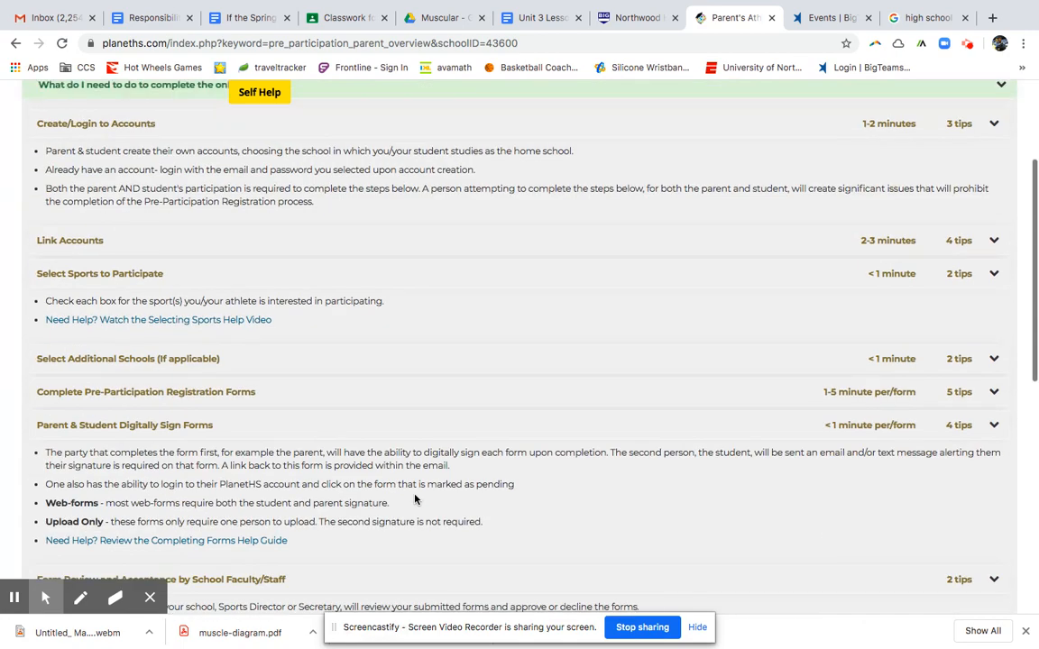
scroll(415, 498, "down", 7)
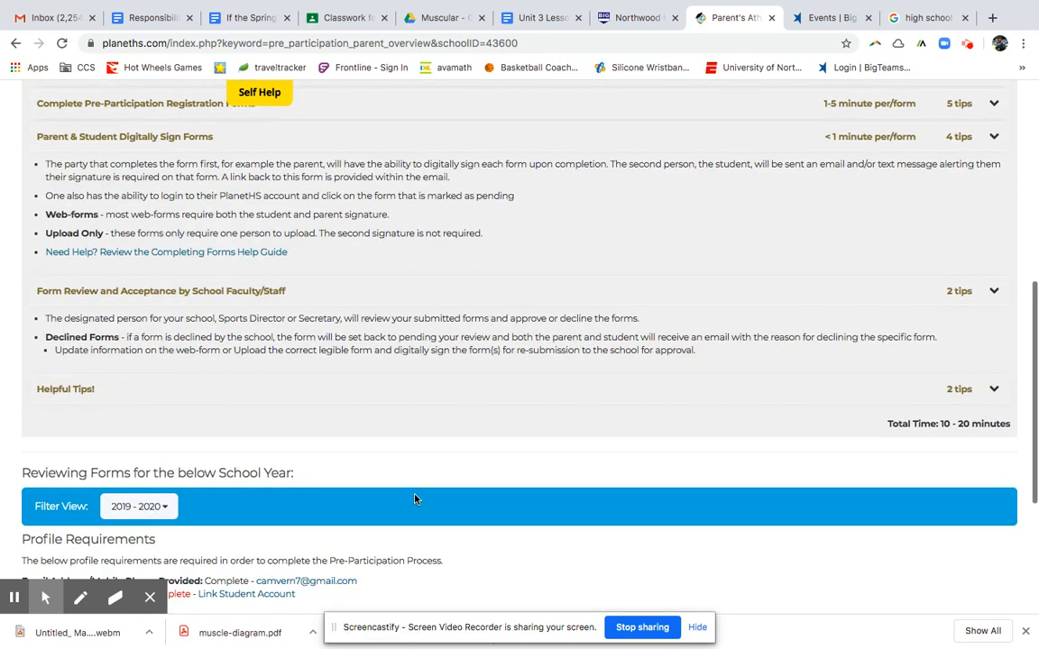
scroll(297, 502, "down", 1)
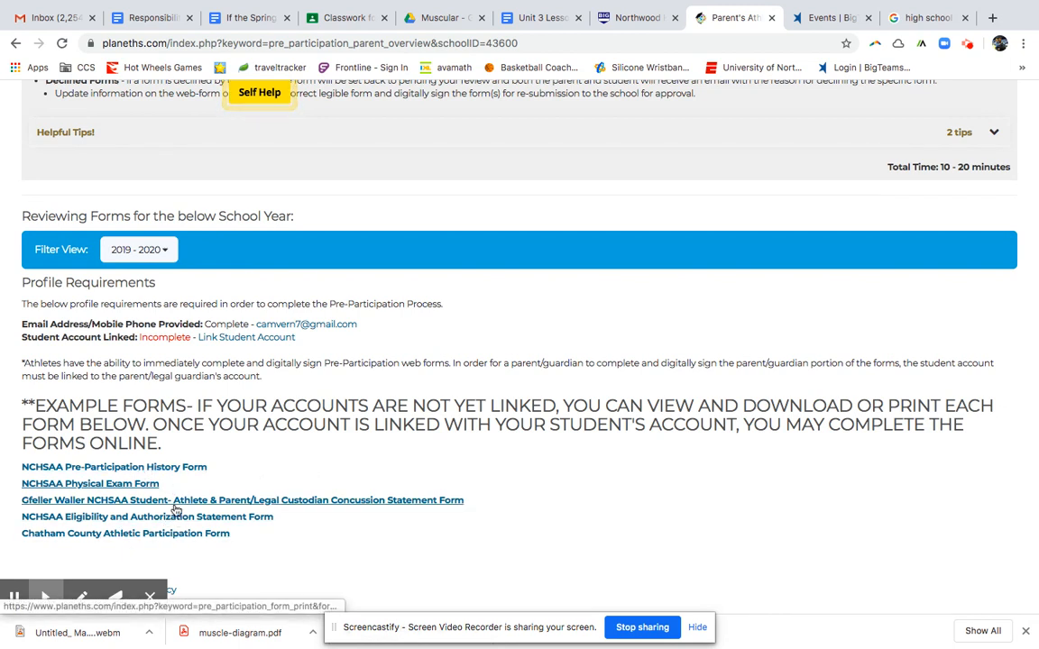
Open the NCHSAA Eligibility and Authorization Statement form, cancelling printing and dismissing the link-accounts reminder.
left_click(138, 517)
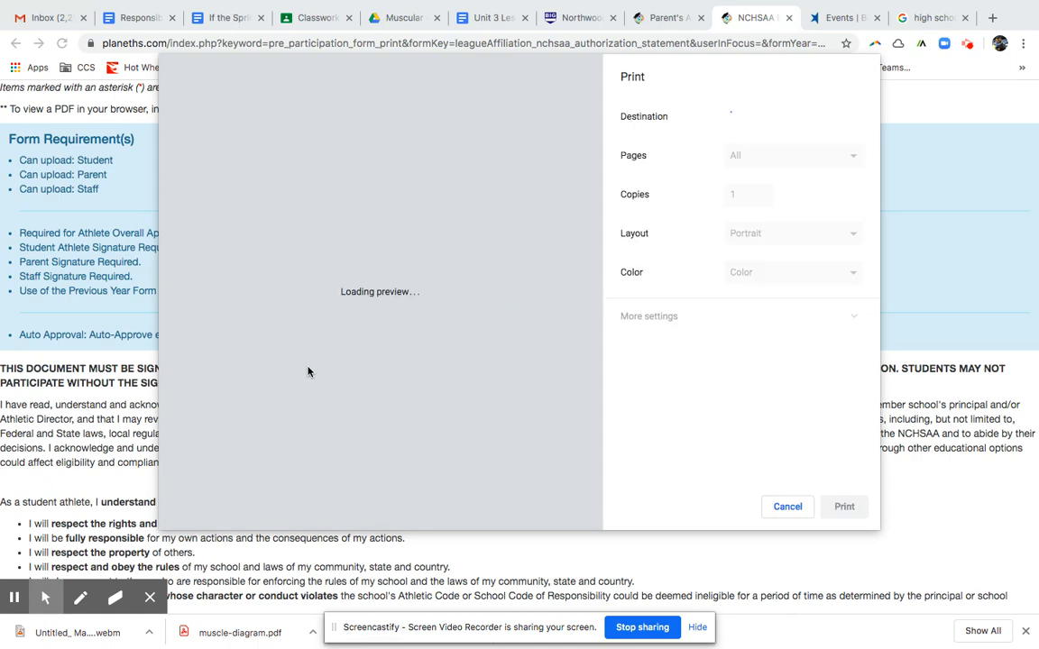
left_click(788, 506)
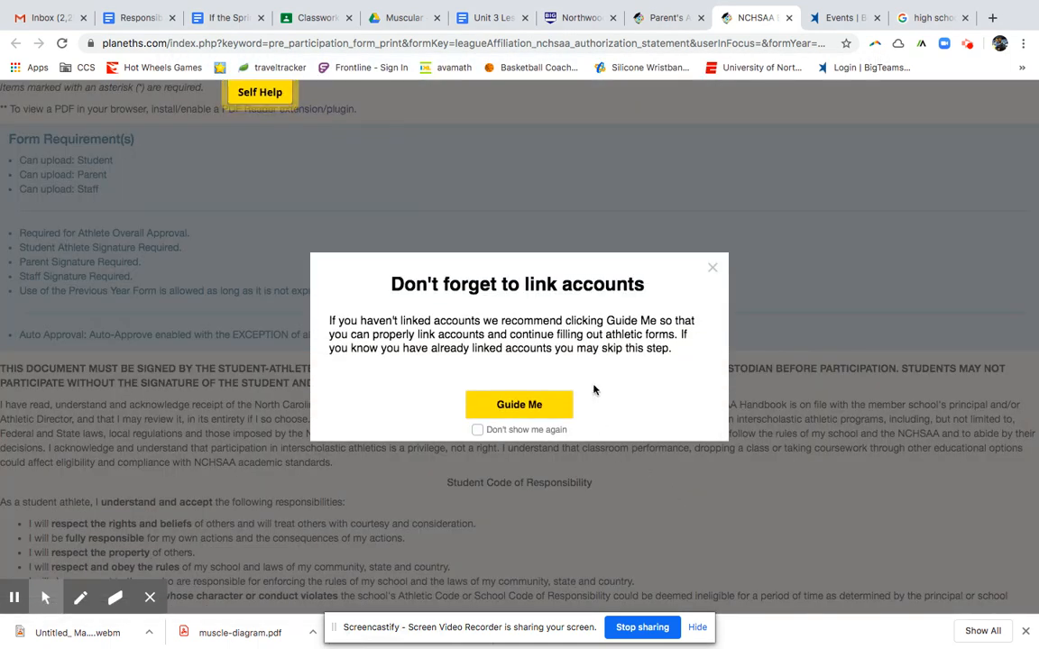
left_click(713, 269)
Check the form's Date of Birth, Grade in School and Date fields, leaving the date at 03/27/20.
scroll(232, 475, "down", 5)
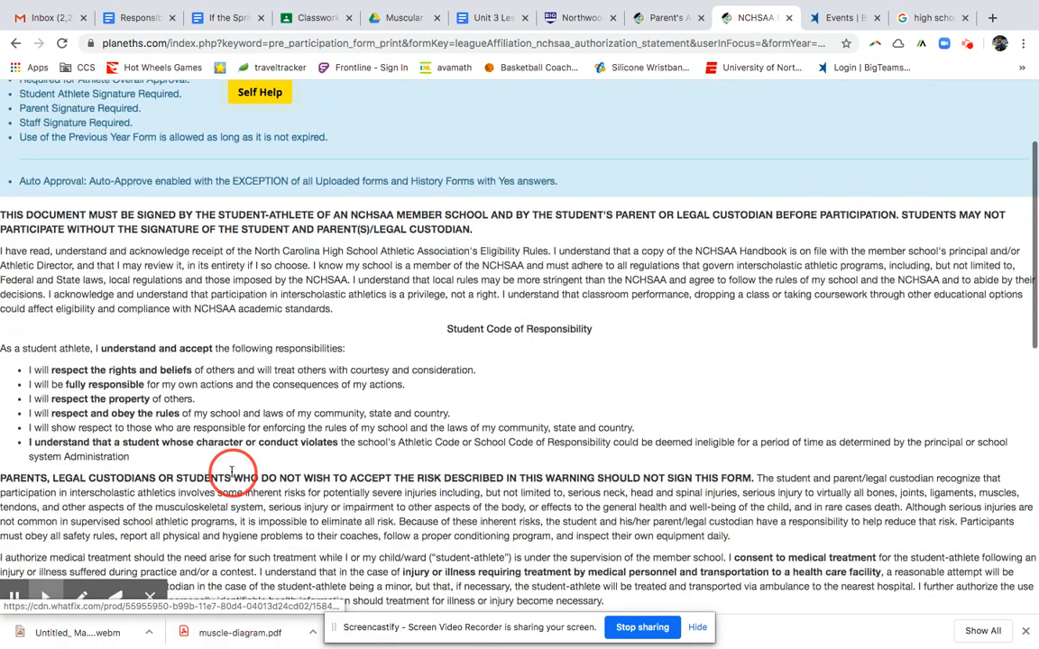
scroll(231, 476, "down", 4)
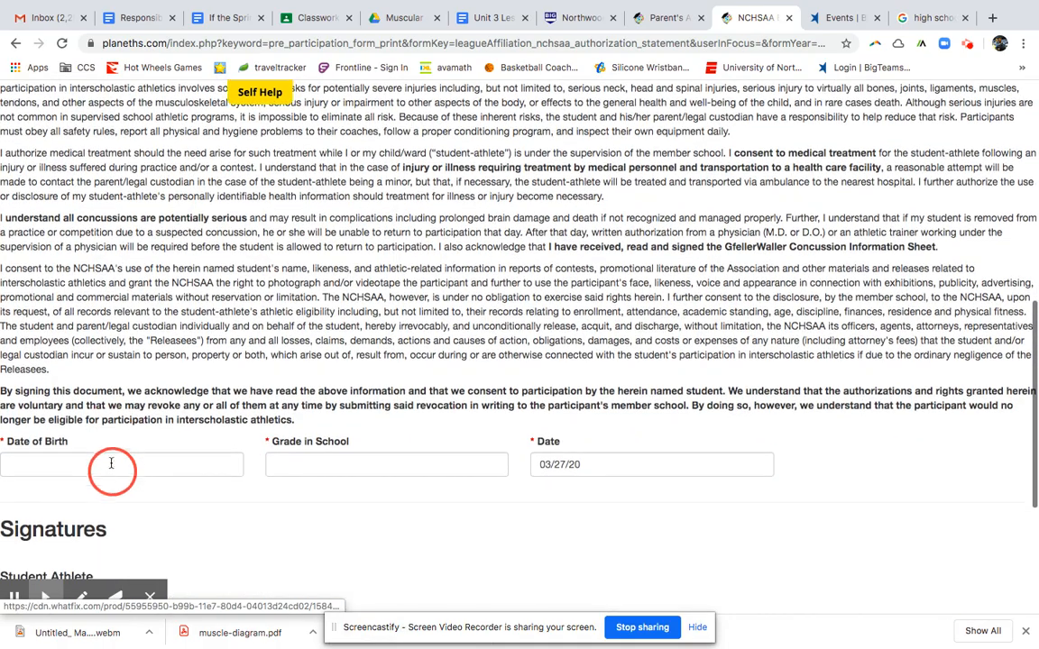
left_click(109, 462)
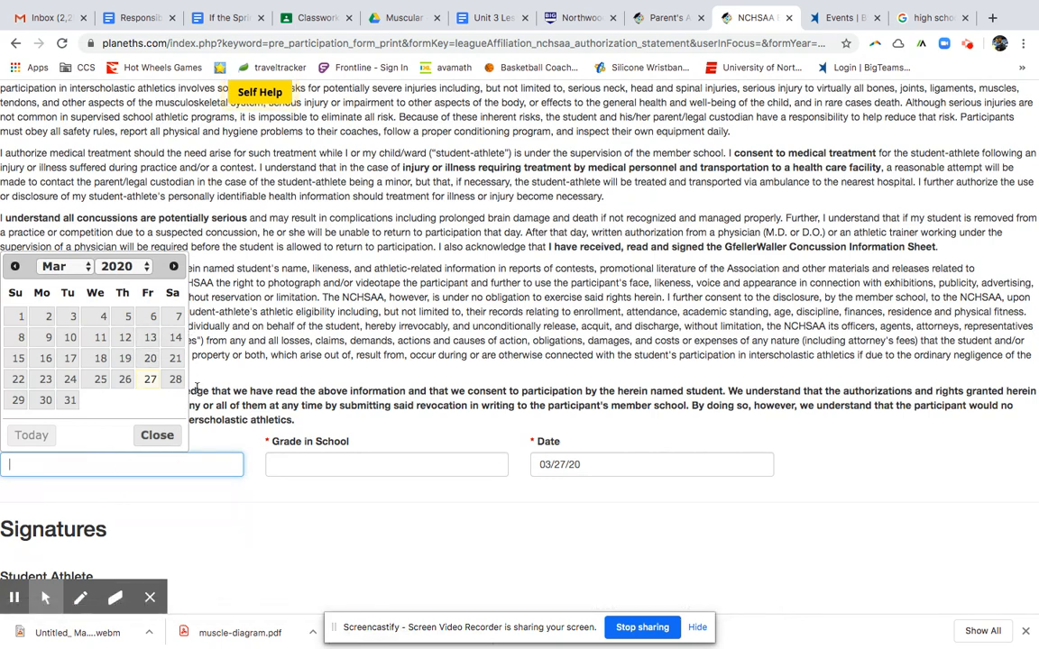
scroll(279, 322, "down", 3)
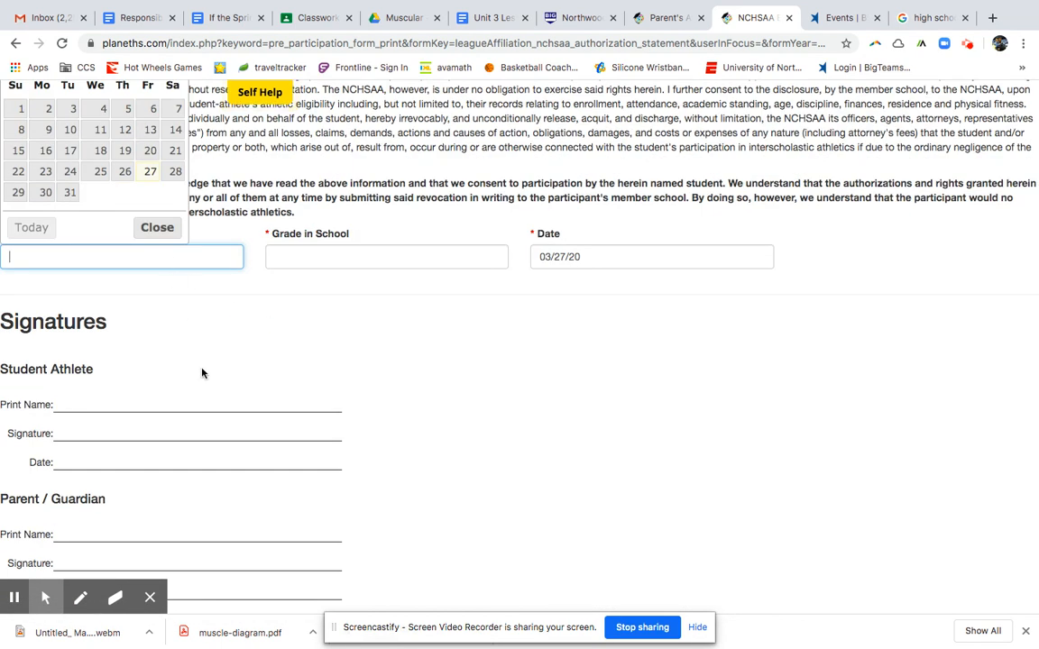
scroll(203, 351, "down", 1)
scroll(203, 352, "up", 2)
left_click(244, 206)
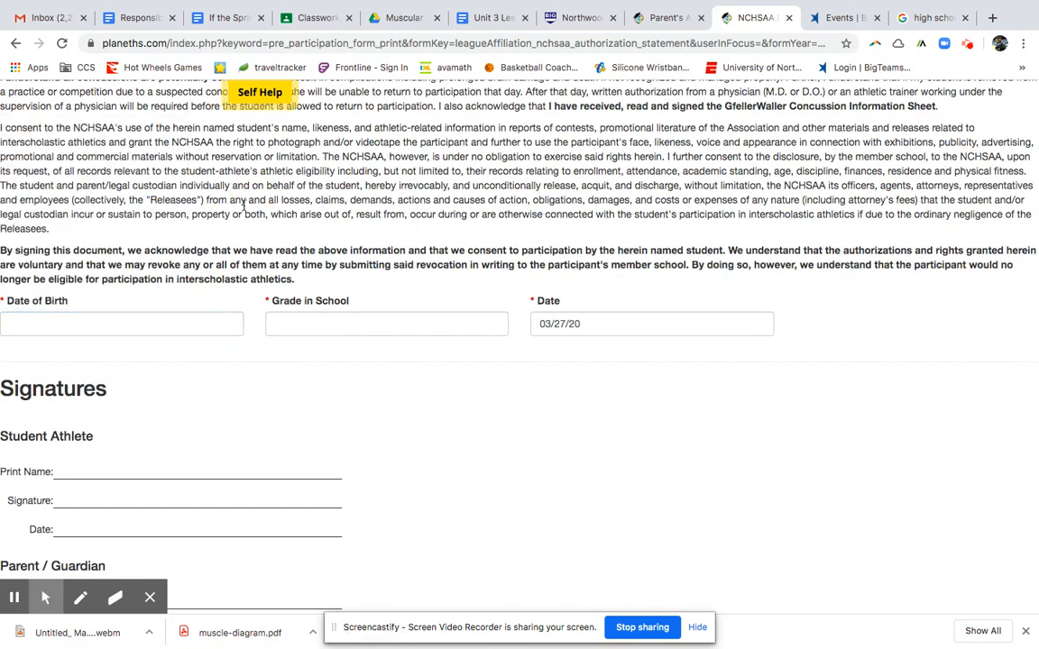
left_click(279, 323)
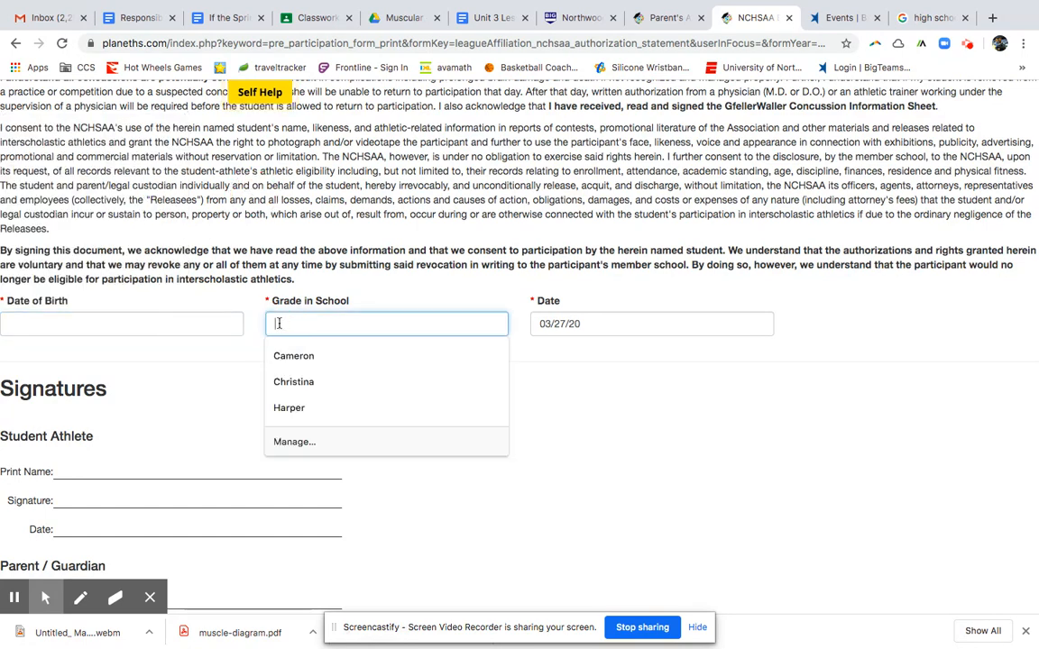
left_click(598, 323)
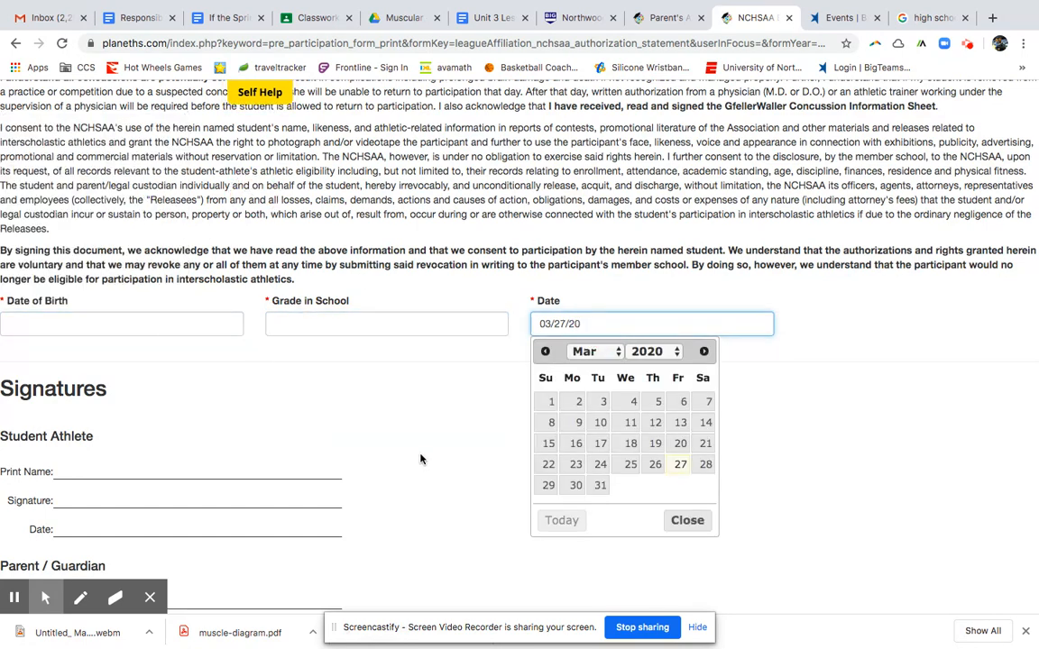
left_click(685, 521)
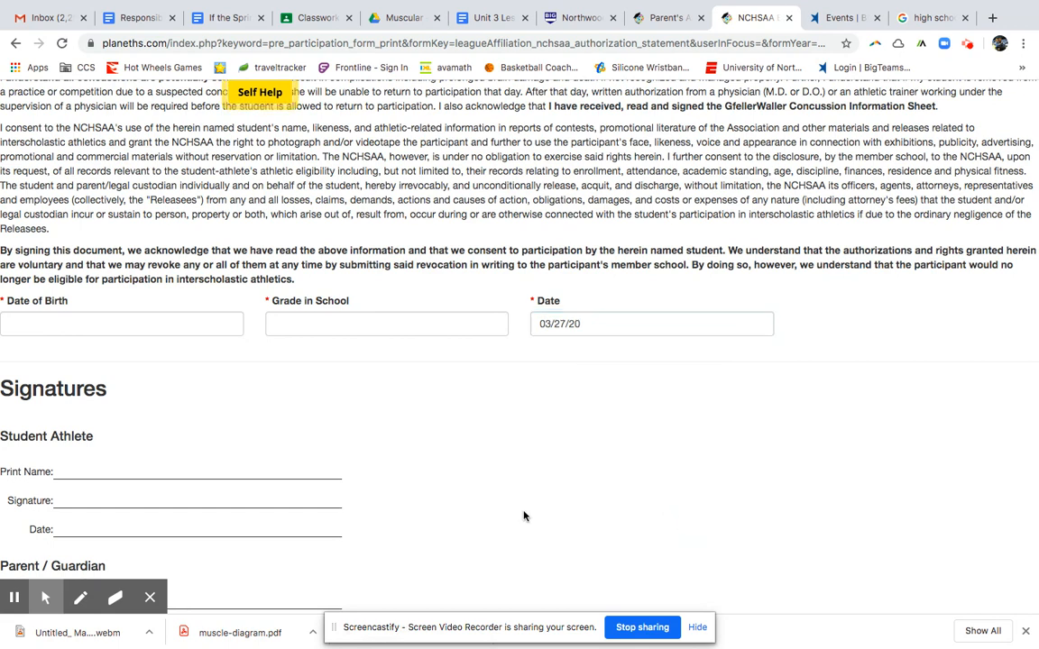
Review the parent/guardian signature lines, close the authorization form, and open the Gfeller-Waller concussion statement.
scroll(181, 469, "down", 2)
left_click(57, 512)
mouse_move(45, 596)
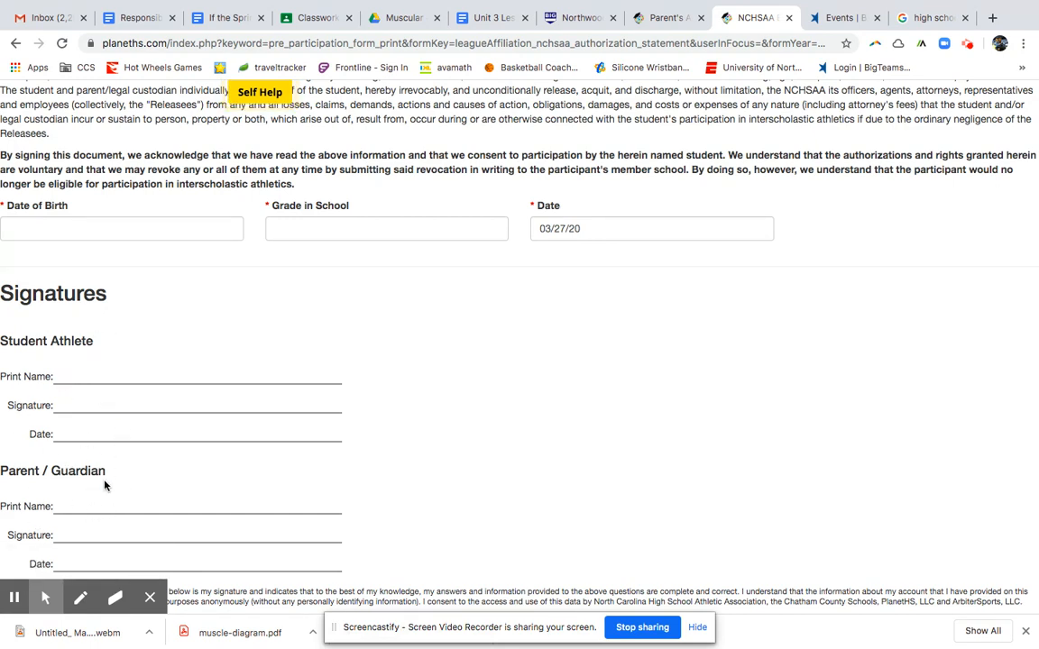
scroll(166, 349, "down", 1)
scroll(454, 370, "up", 10)
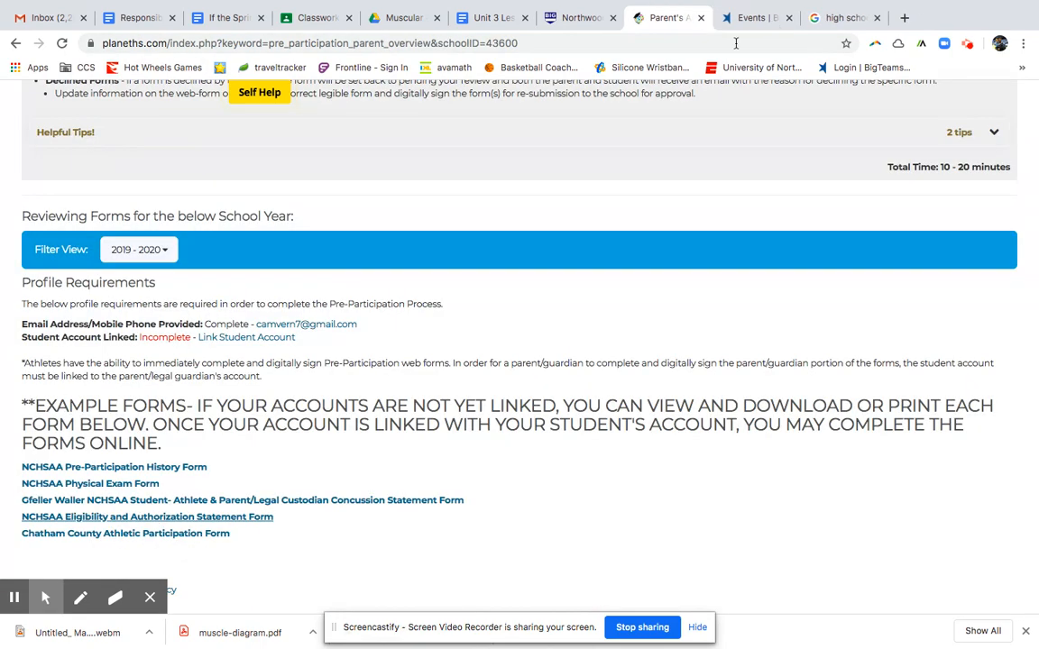
left_click(788, 17)
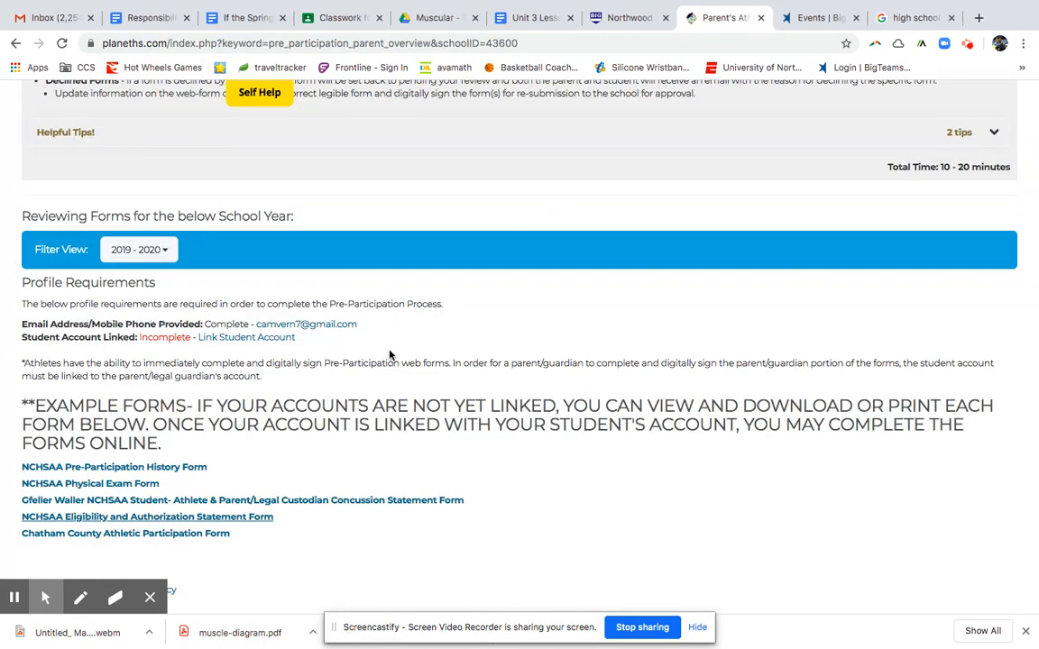
left_click(115, 505)
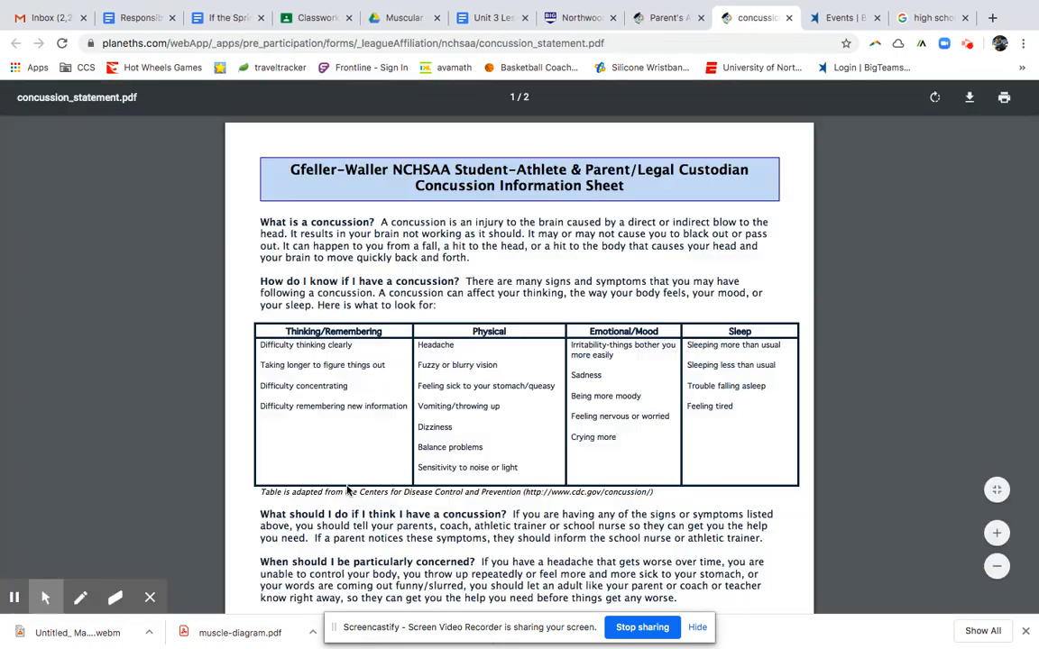
Scroll concussion_statement.pdf down to the page-2 initials and signature lines, then back to its title.
scroll(347, 478, "down", 15)
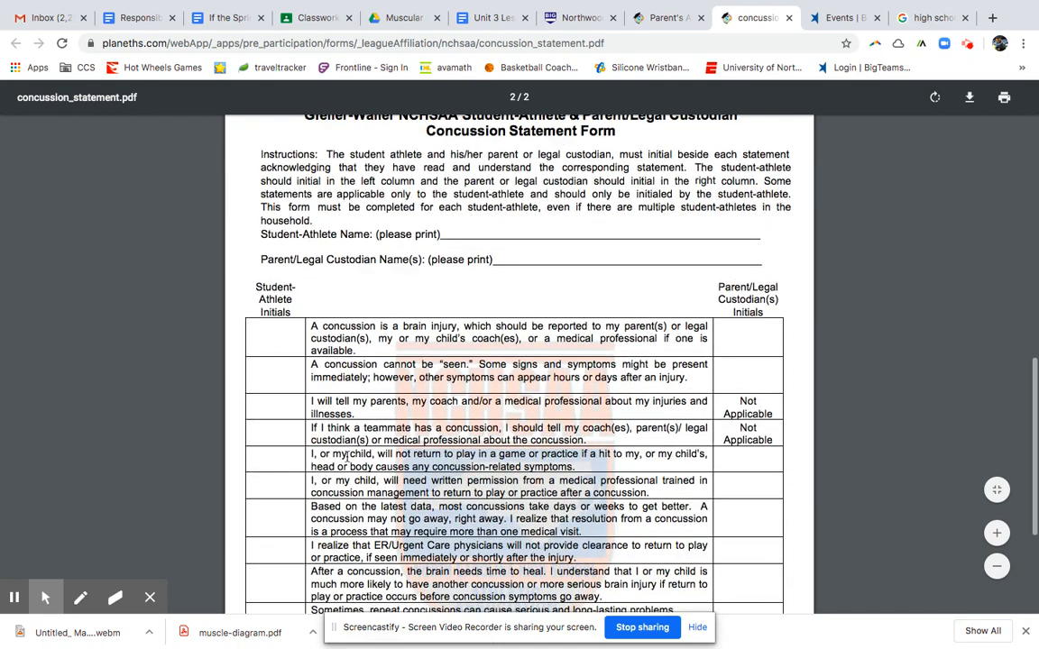
scroll(363, 509, "down", 5)
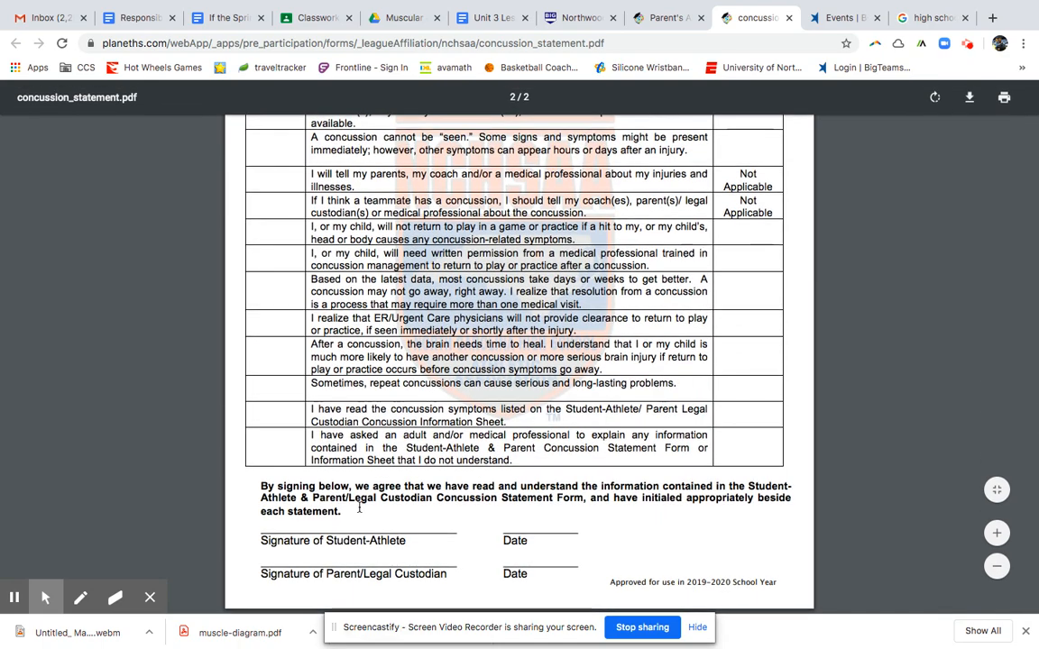
scroll(399, 329, "up", 10)
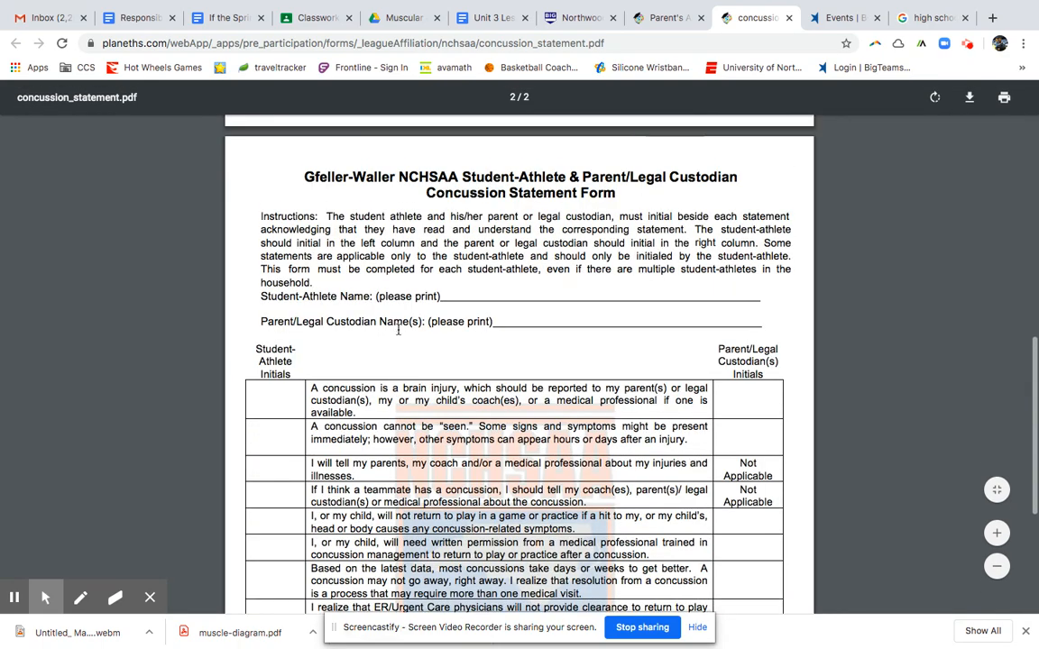
scroll(706, 304, "down", 3)
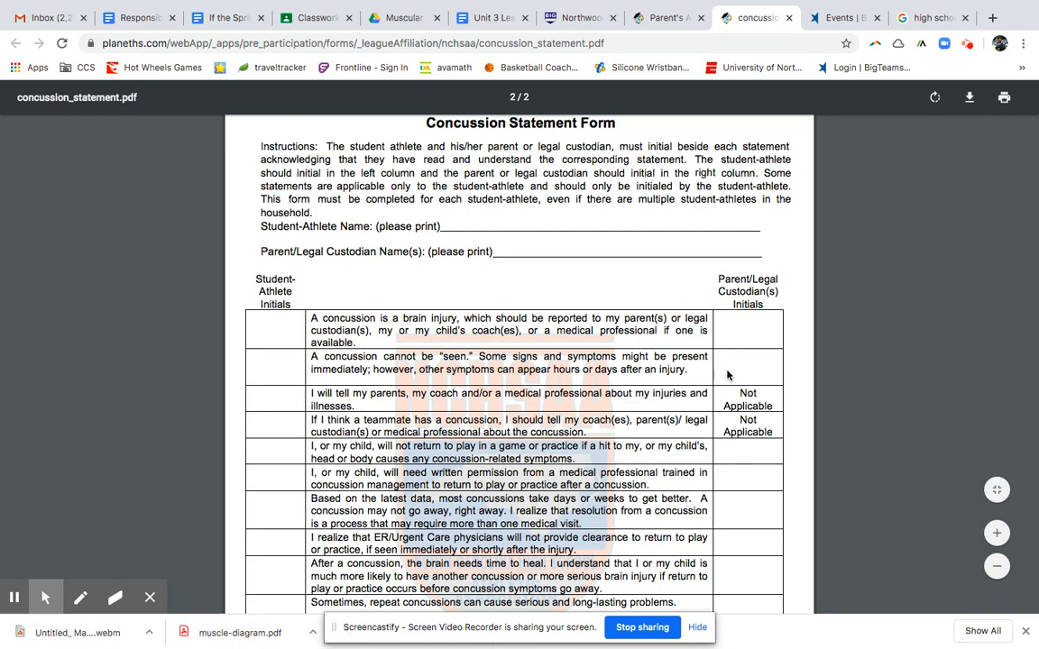
scroll(735, 565, "down", 1)
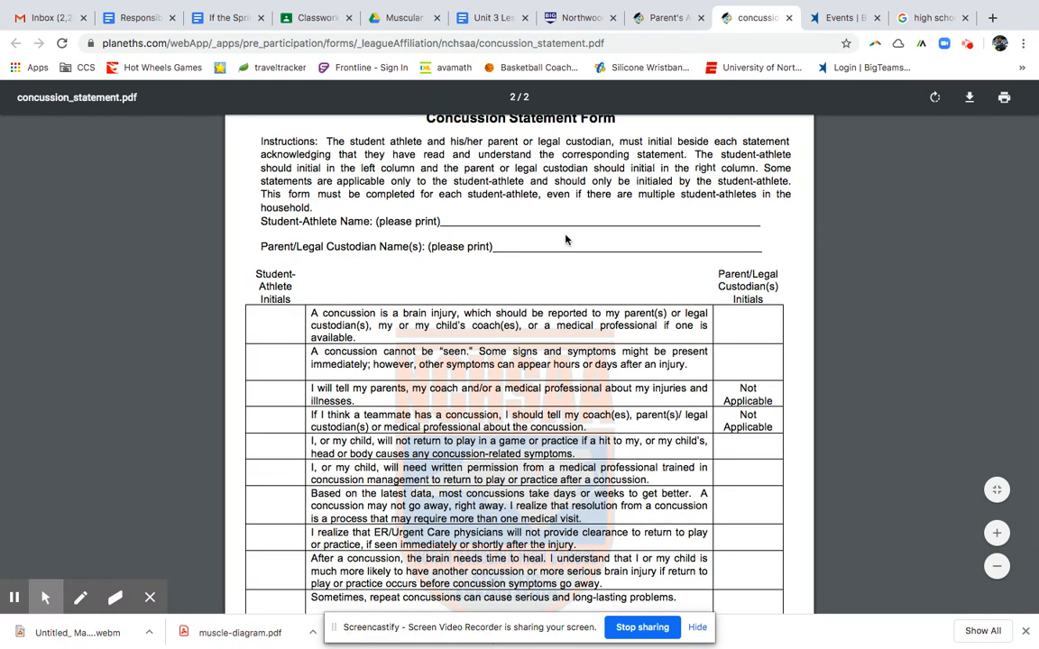
scroll(610, 336, "down", 5)
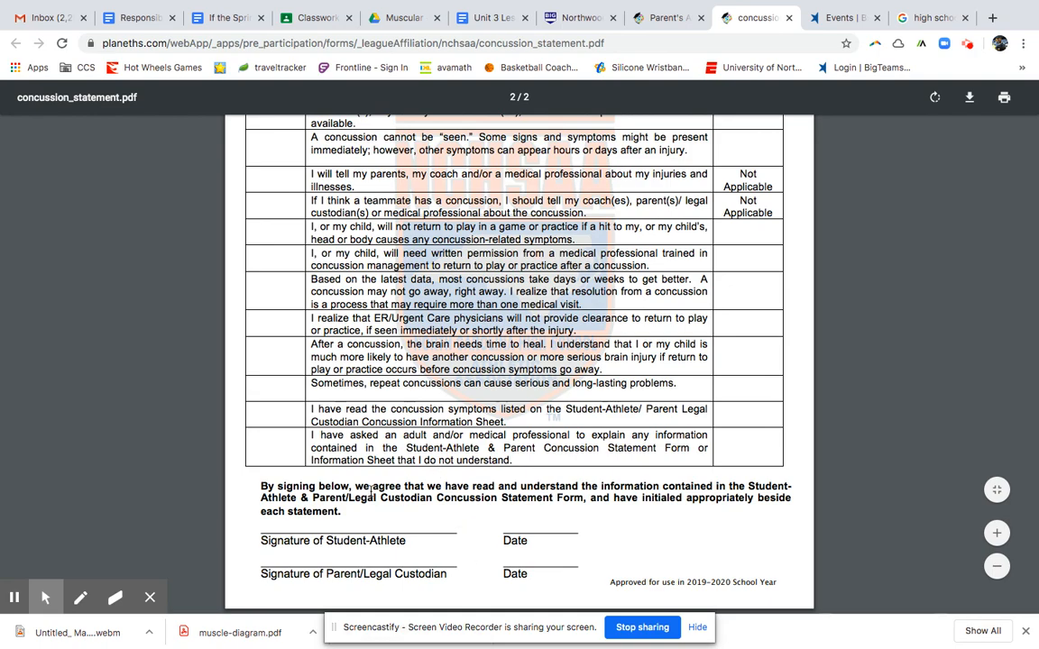
scroll(367, 460, "up", 14)
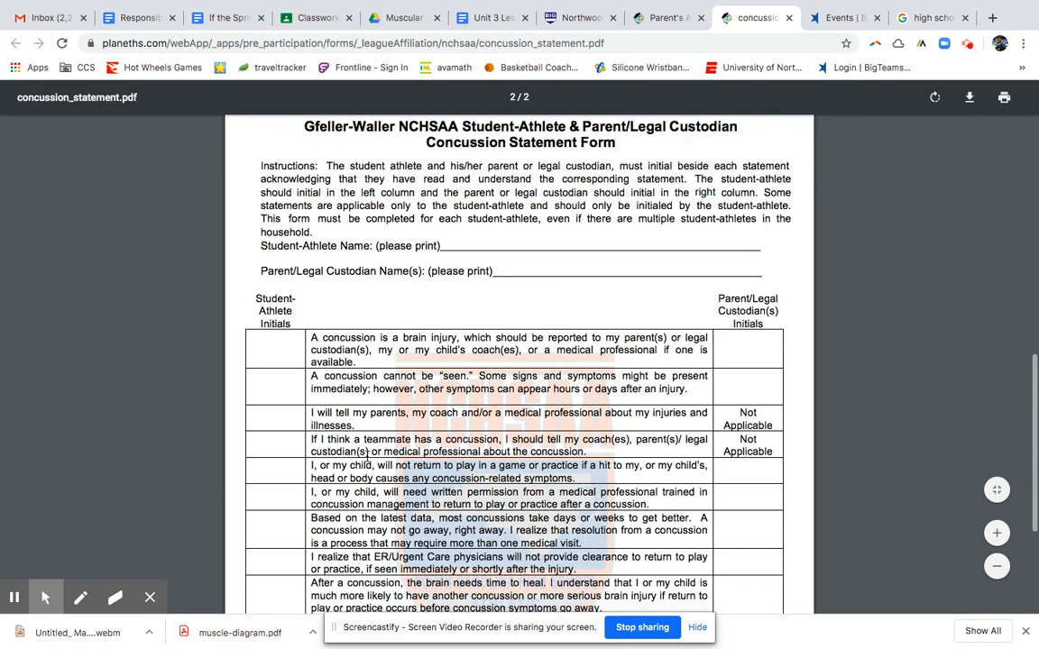
scroll(367, 456, "up", 2)
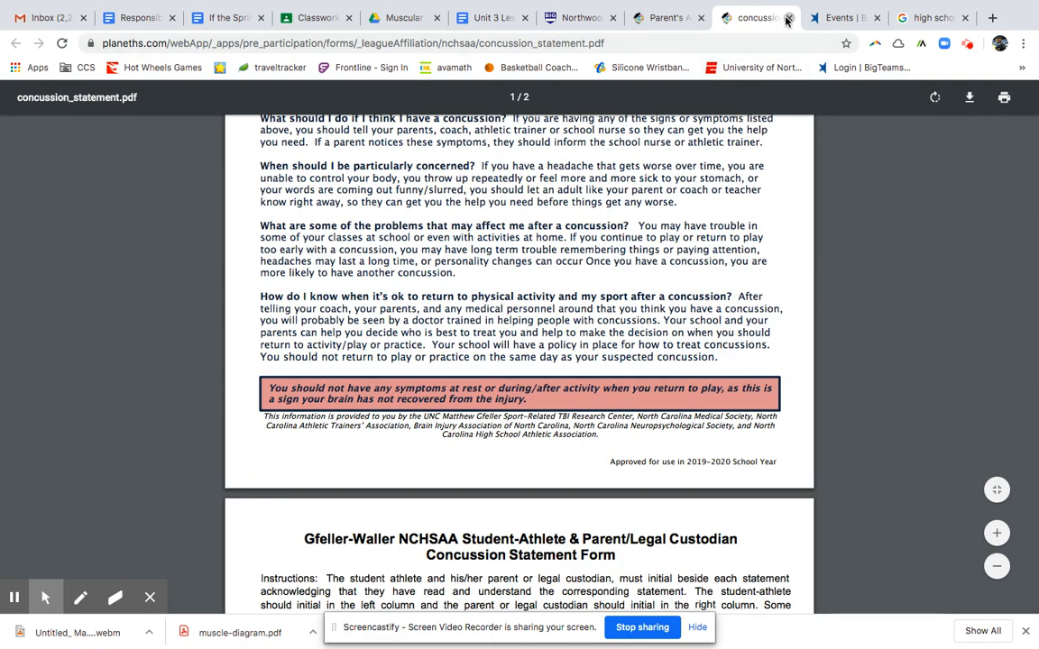
Close the concussion PDF and open the Chatham County Athletic Participation Form without printing.
left_click(788, 17)
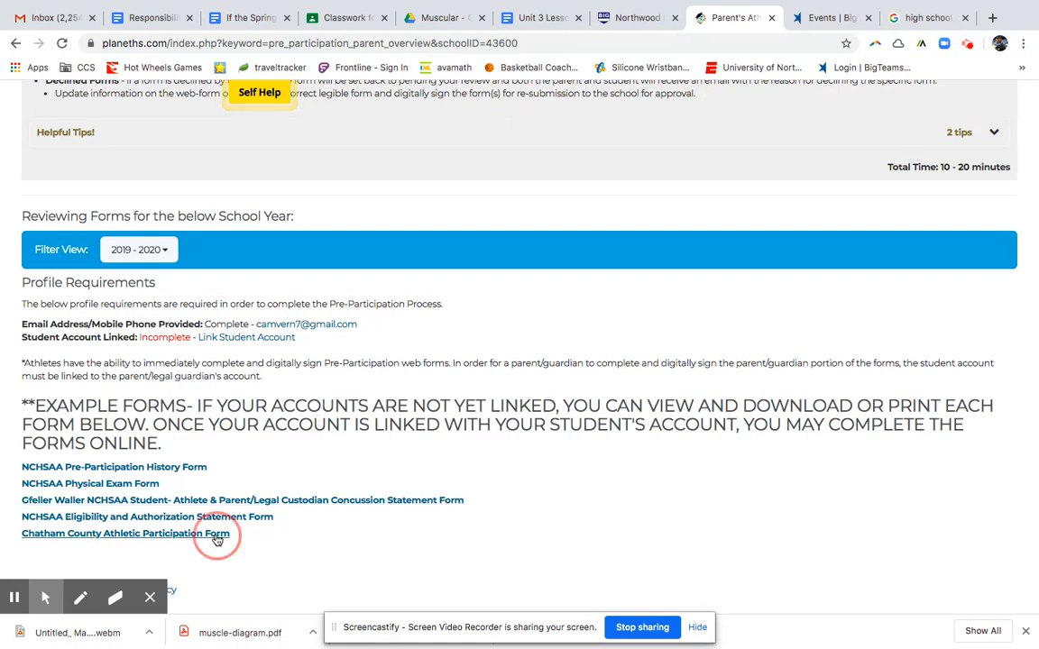
left_click(216, 535)
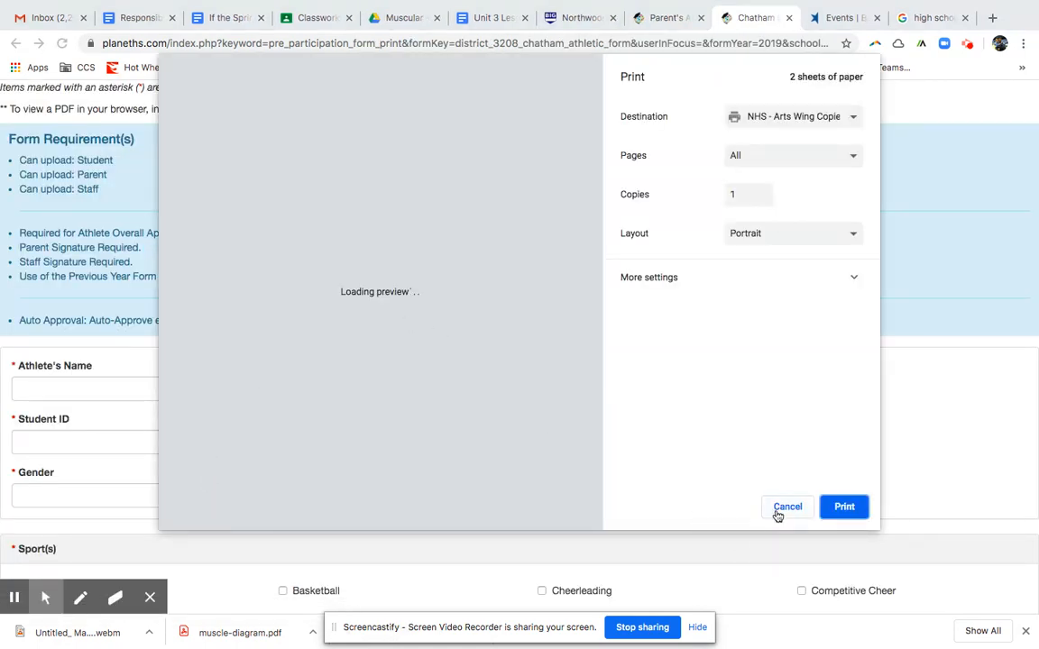
left_click(781, 509)
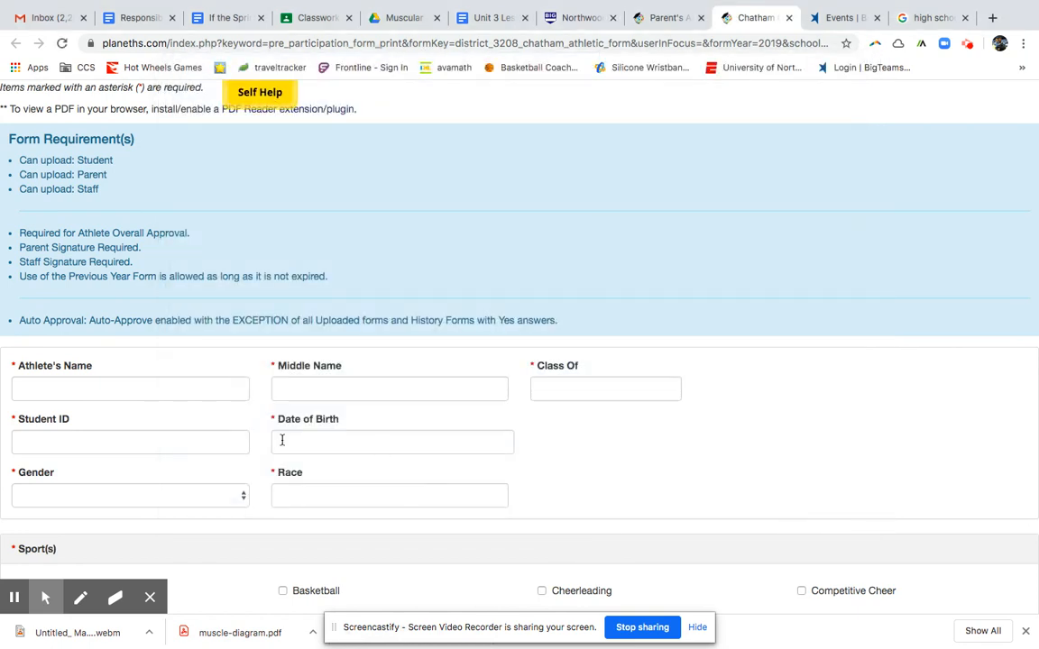
Scroll through the Chatham County form's athlete, sport, contact, convictions, insurance, permission and signature sections.
scroll(214, 464, "down", 2)
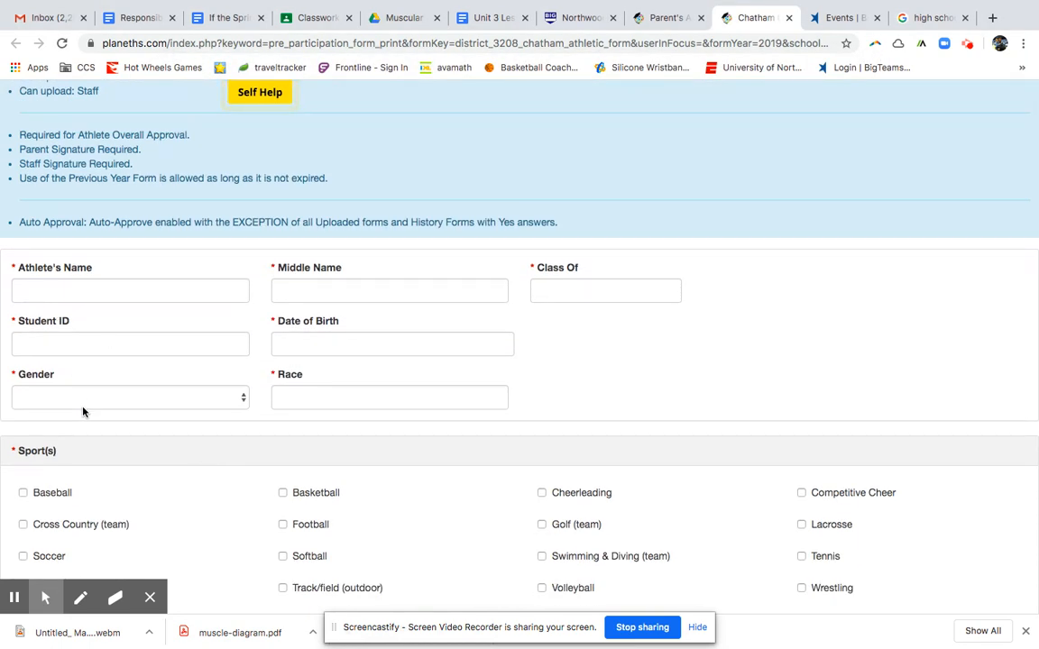
scroll(118, 419, "down", 1)
scroll(119, 419, "down", 2)
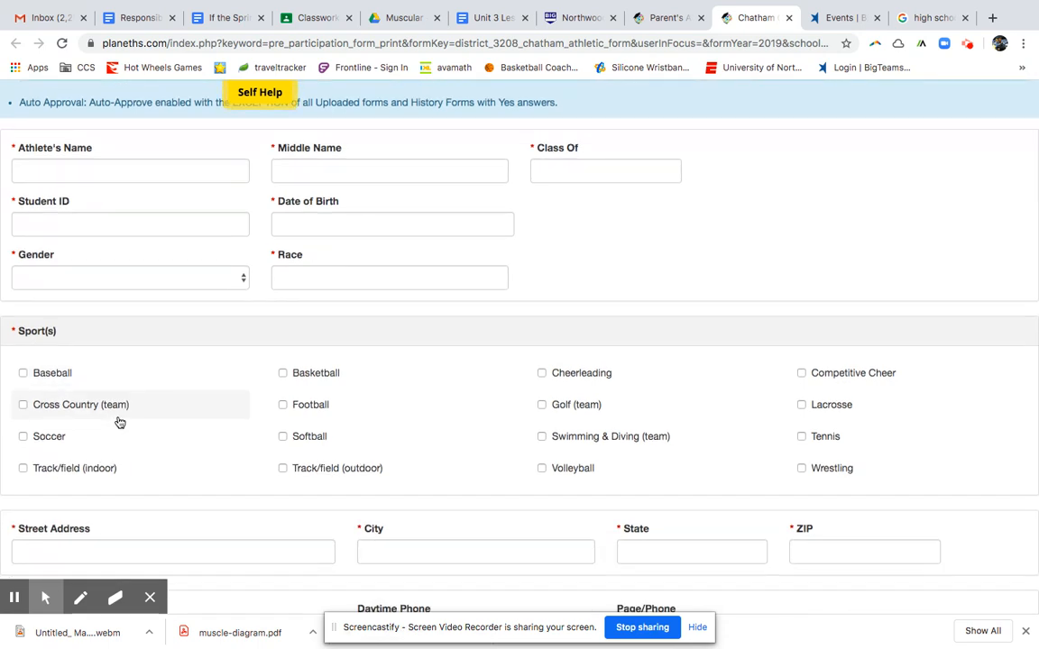
scroll(119, 422, "down", 3)
scroll(119, 419, "down", 5)
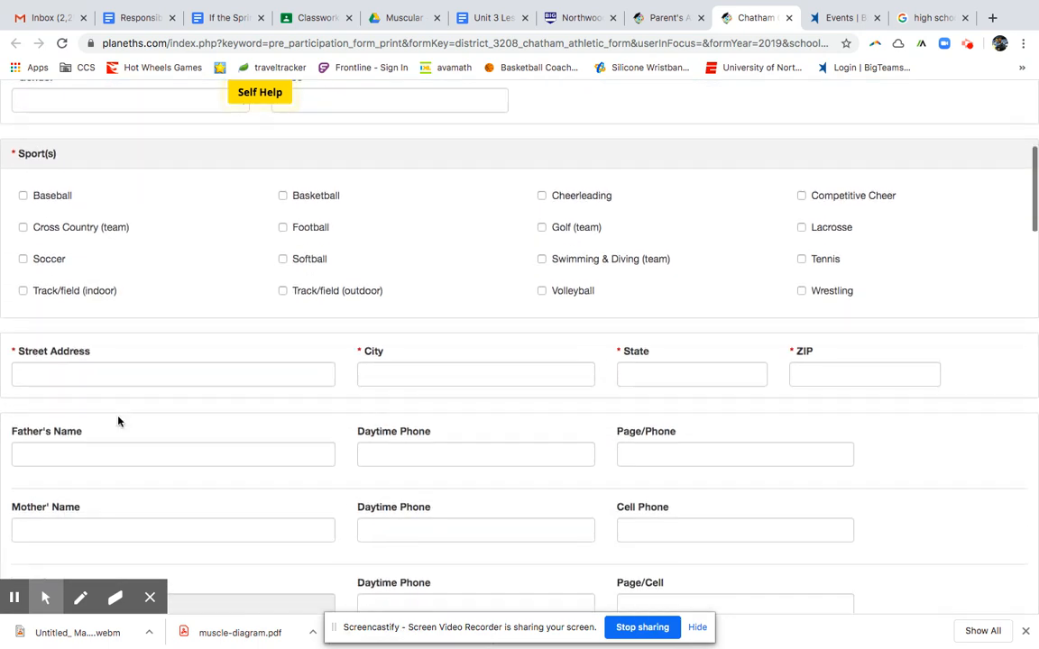
scroll(236, 517, "down", 4)
scroll(236, 516, "down", 8)
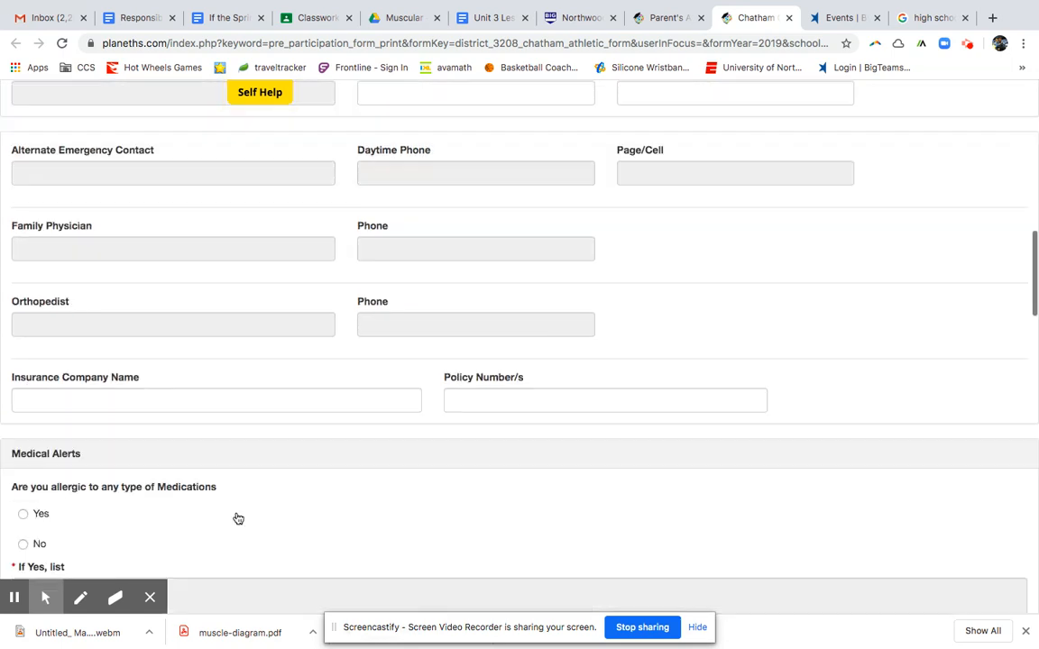
scroll(278, 448, "down", 5)
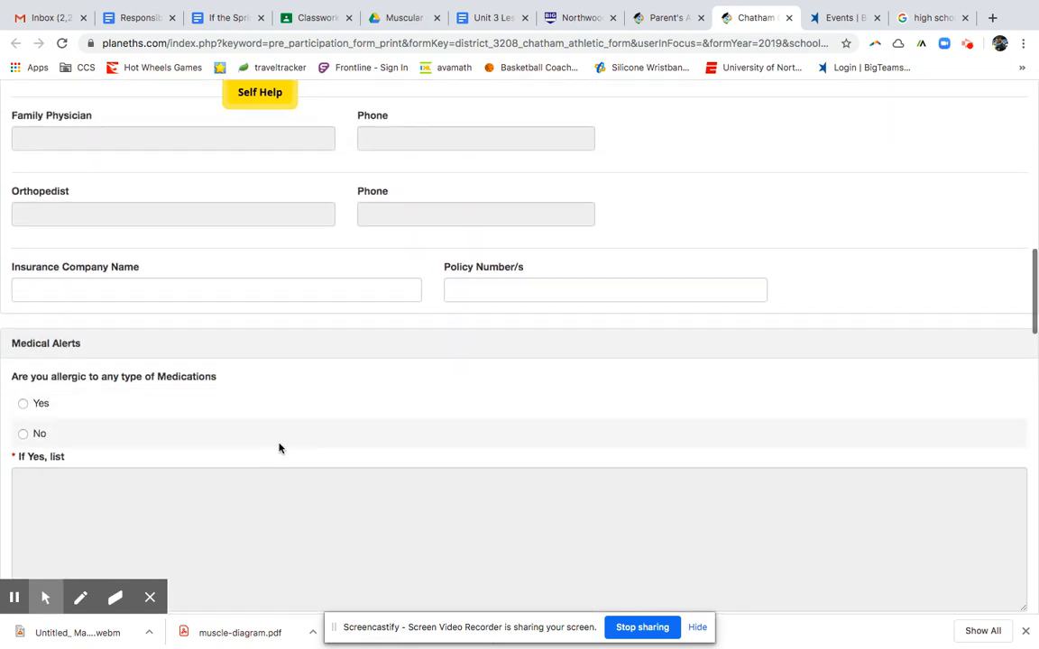
scroll(193, 414, "down", 5)
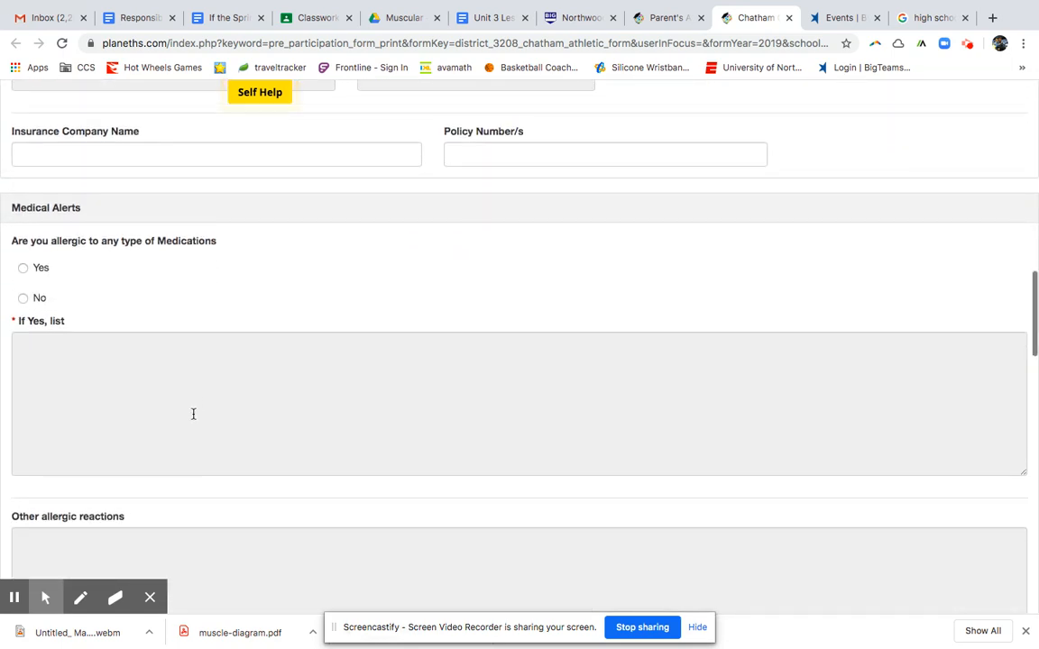
scroll(194, 419, "up", 2)
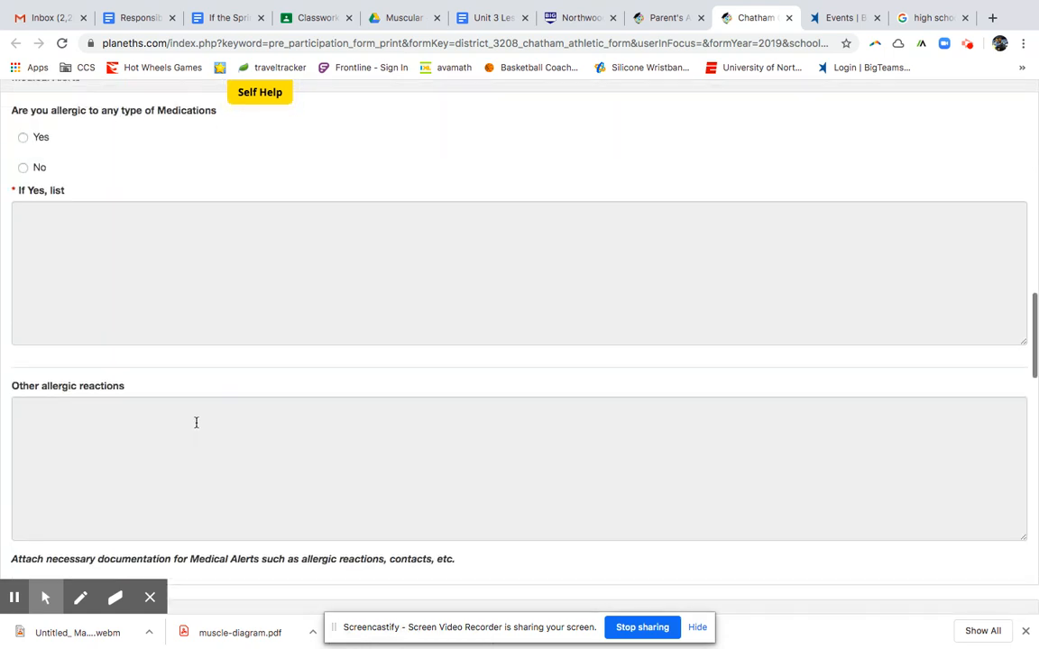
scroll(195, 429, "down", 8)
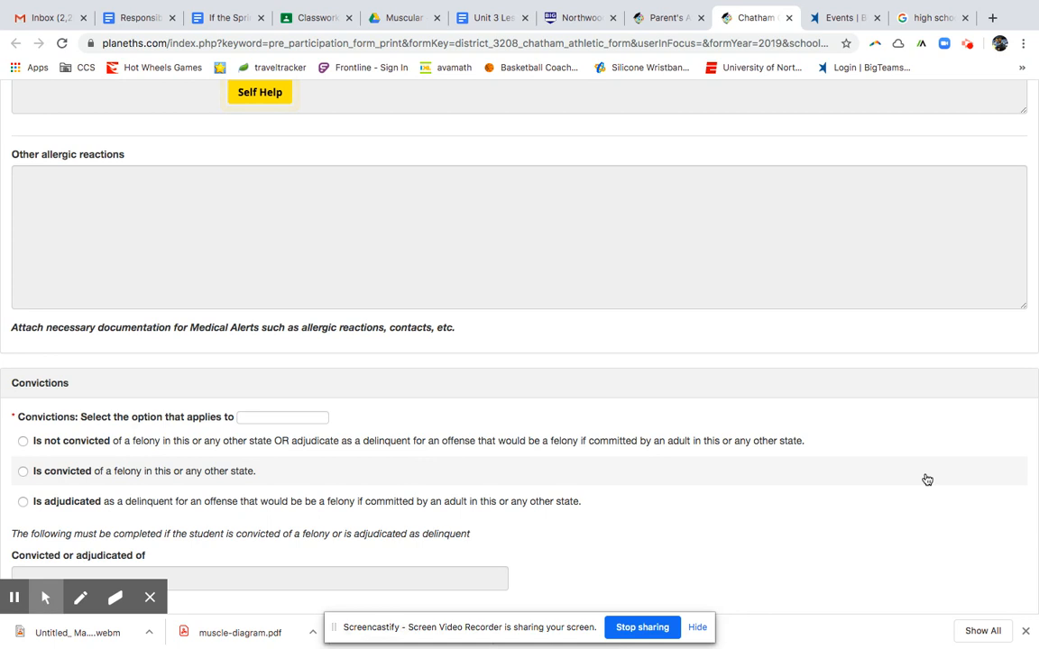
scroll(725, 357, "down", 2)
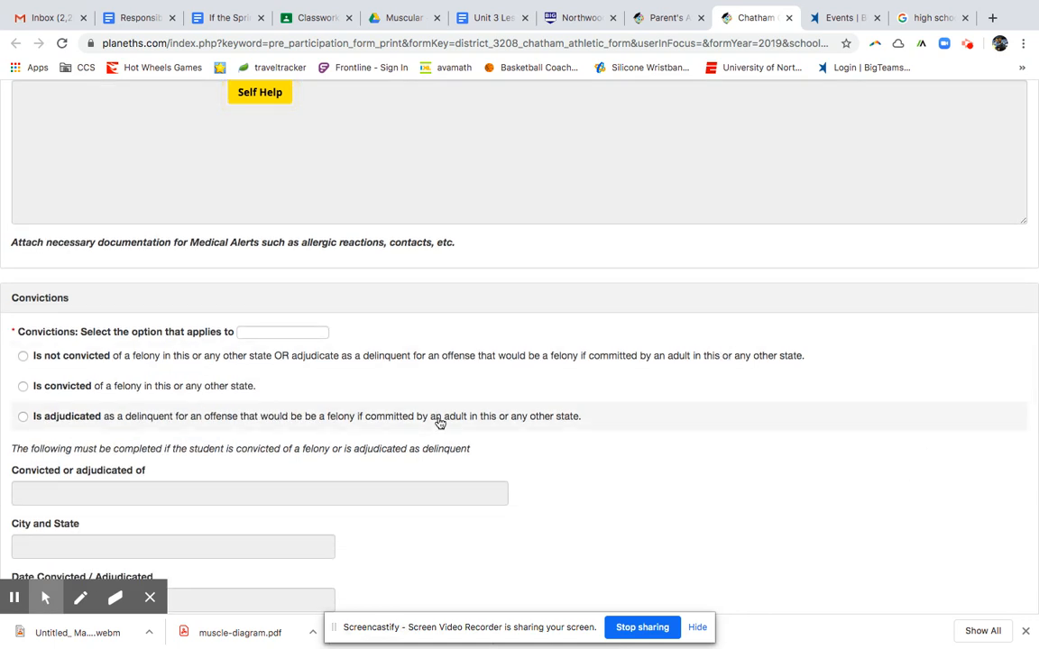
scroll(290, 468, "down", 5)
scroll(289, 468, "down", 3)
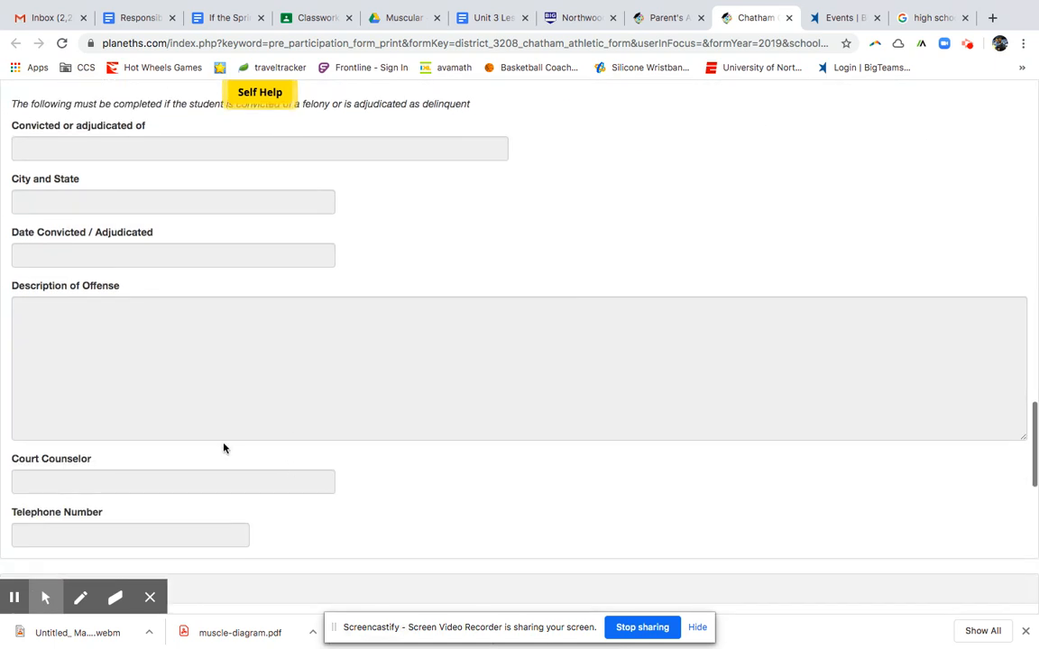
scroll(412, 475, "down", 2)
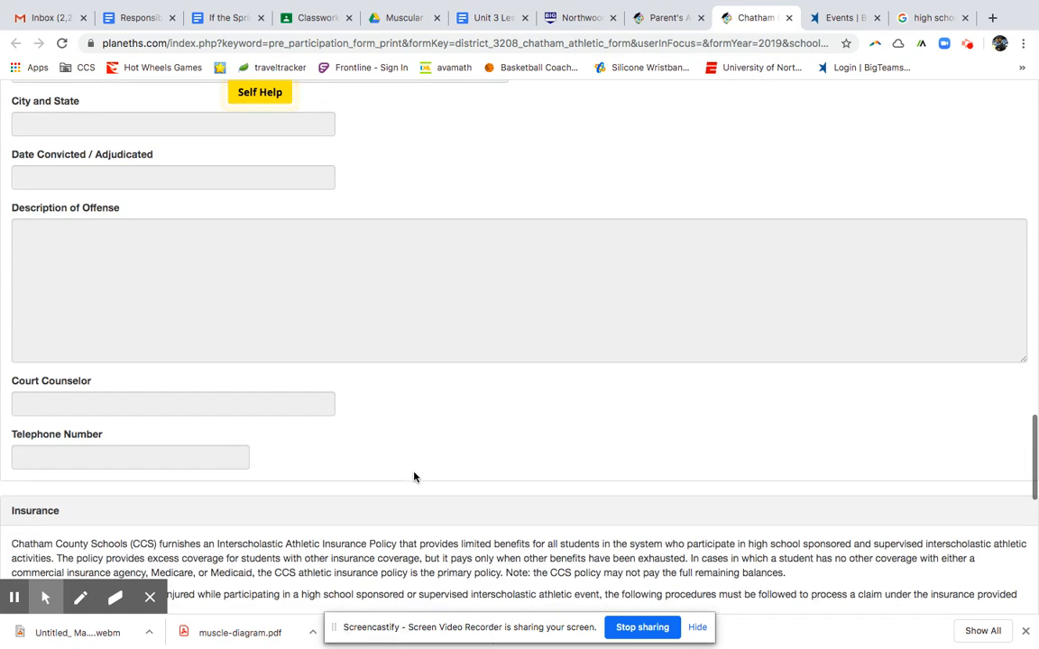
scroll(421, 460, "down", 10)
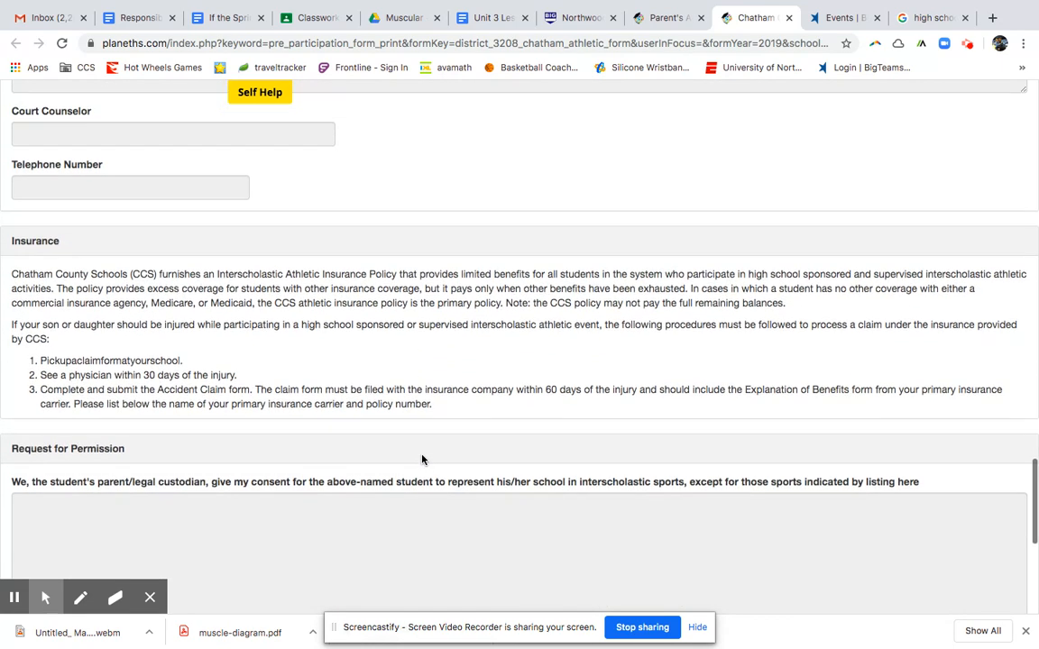
scroll(355, 495, "down", 1)
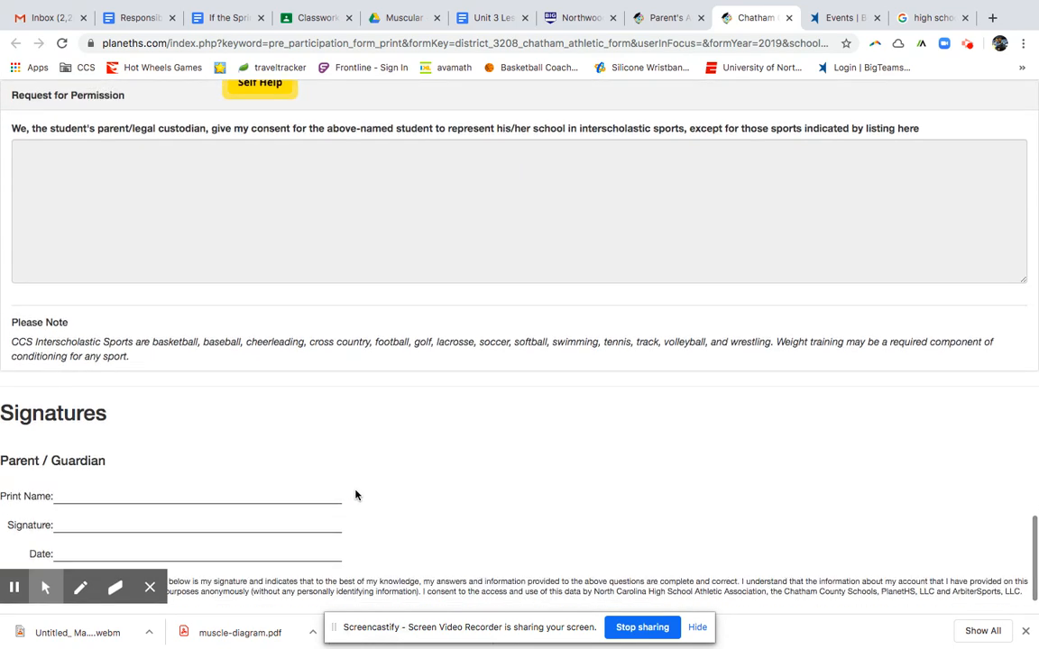
scroll(413, 547, "up", 20)
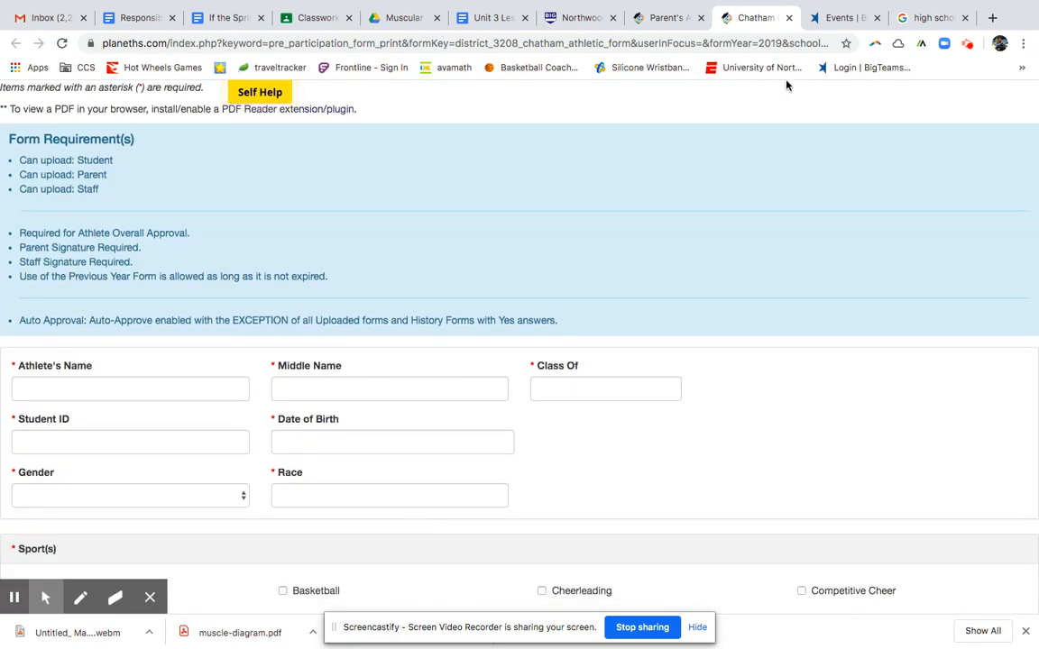
Close the Chatham County form and go Home, landing on the Emergency Contact page.
left_click(789, 18)
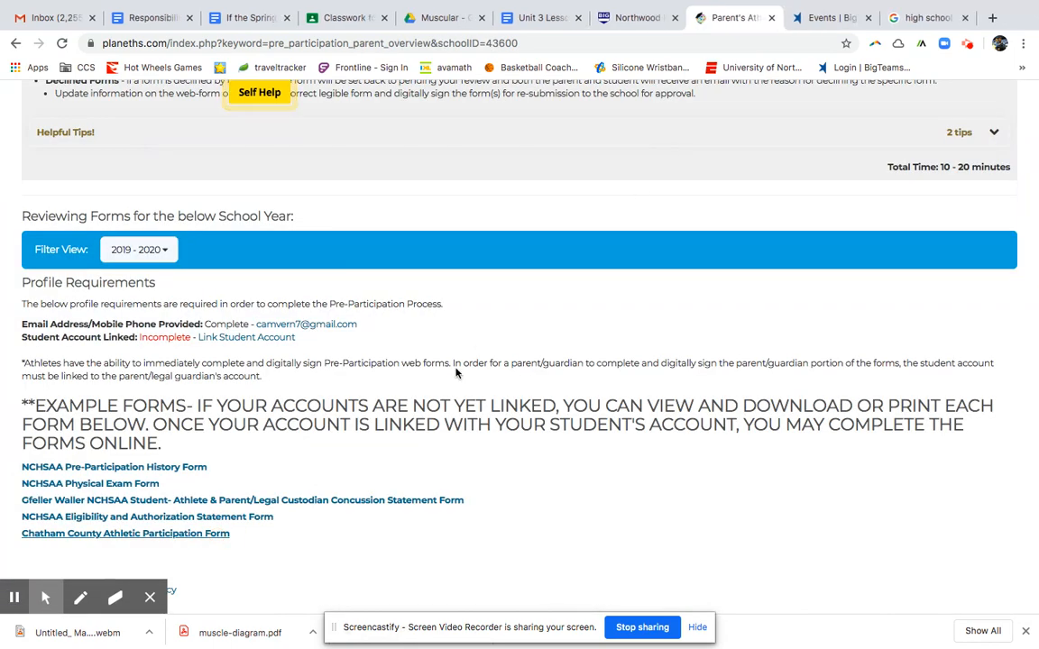
scroll(457, 379, "up", 1)
scroll(457, 394, "up", 8)
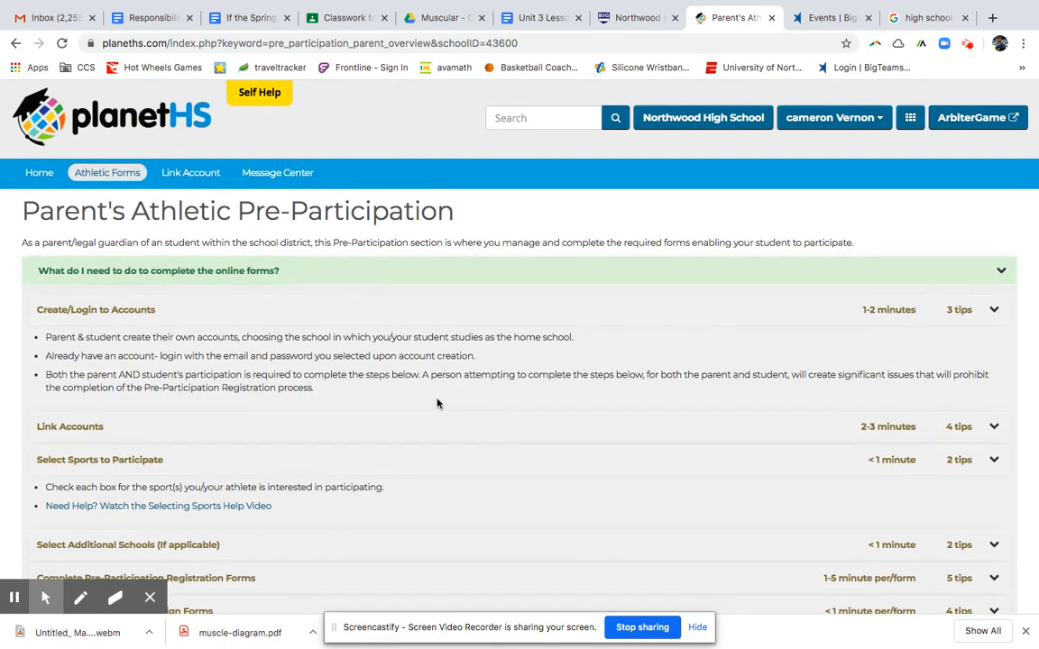
left_click(39, 176)
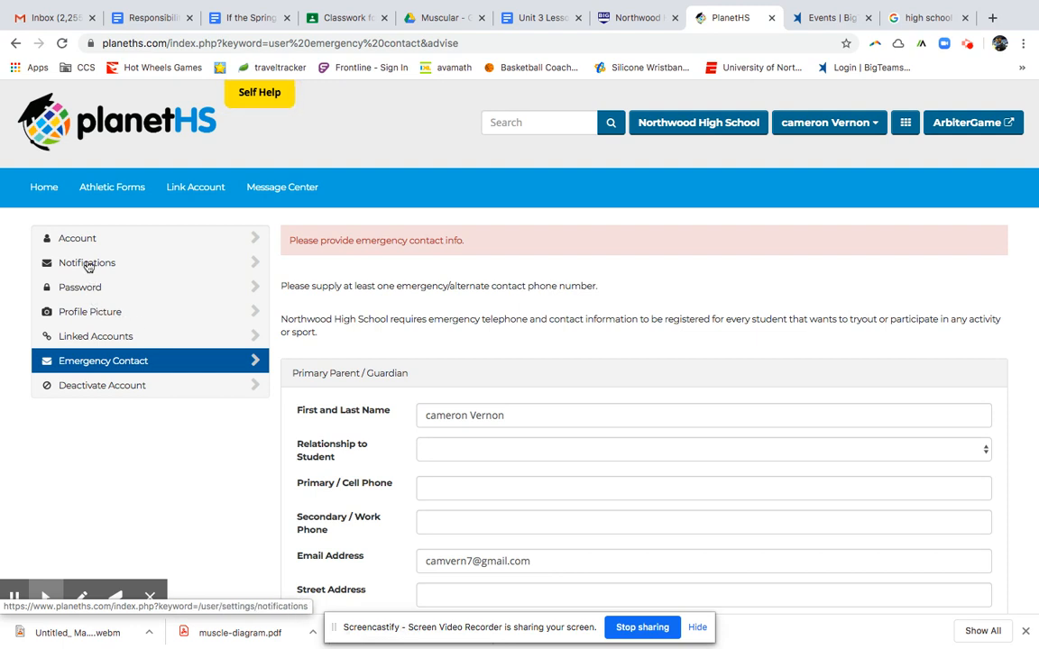
Open Notifications in the account sidebar to see email and text update settings.
left_click(87, 263)
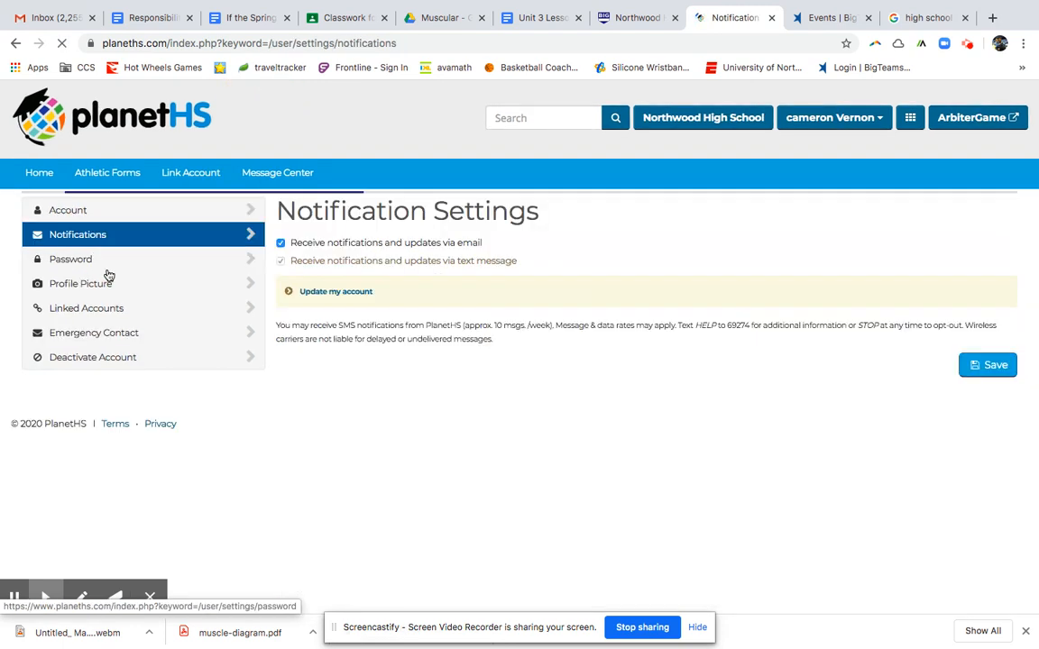